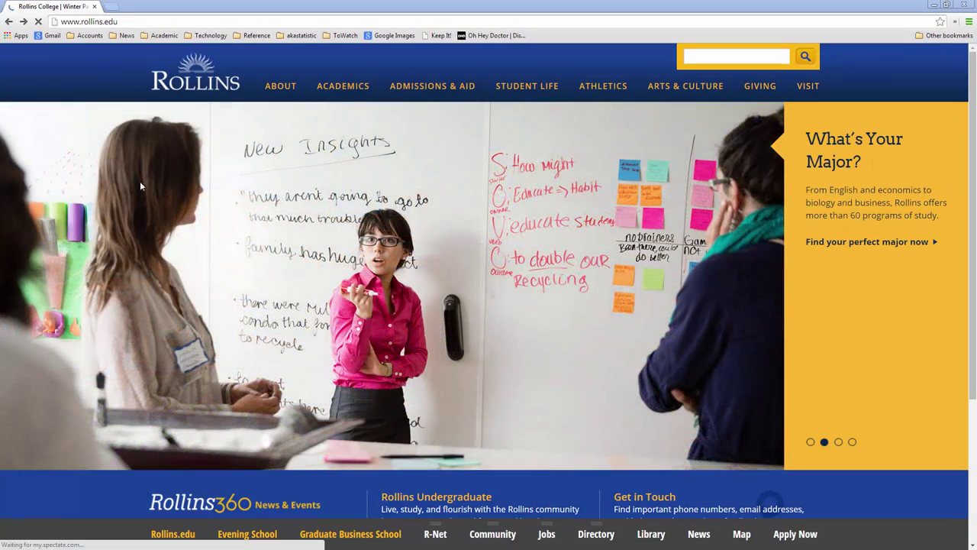
# Step: Go to the Rollins VoiceThread site at rollins.voicethread.com
pyautogui.click(131, 23)
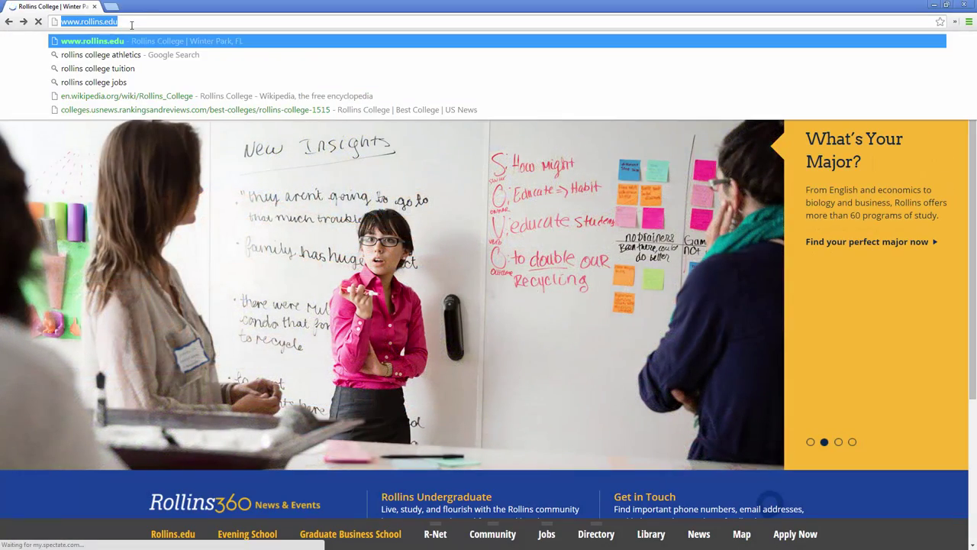
pyautogui.write('rollins.')
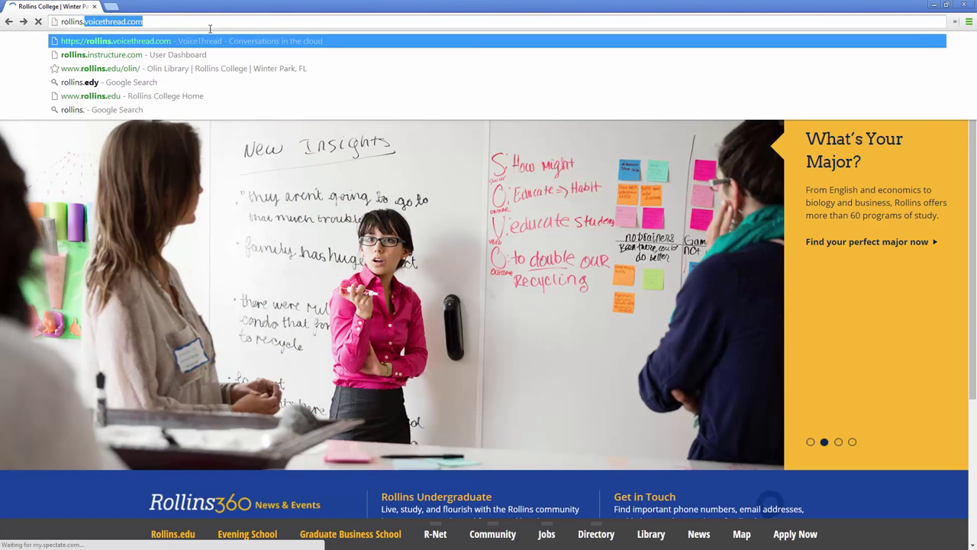
pyautogui.press('Return')
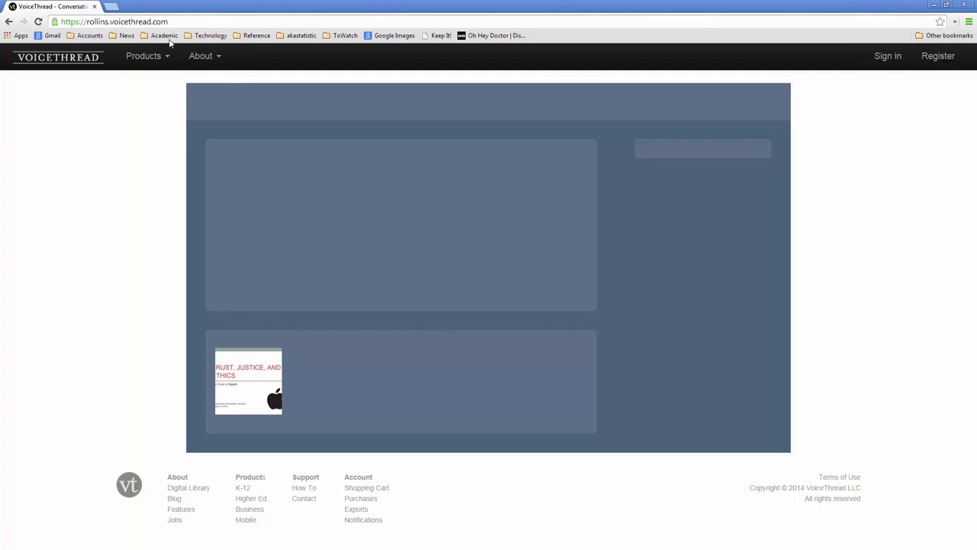
# Step: Sign in with the account username and password
pyautogui.click(886, 58)
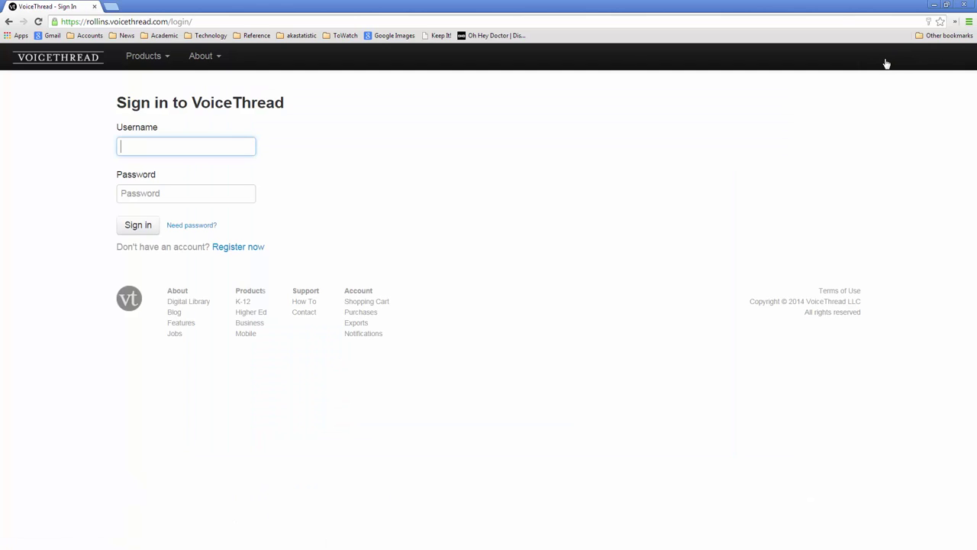
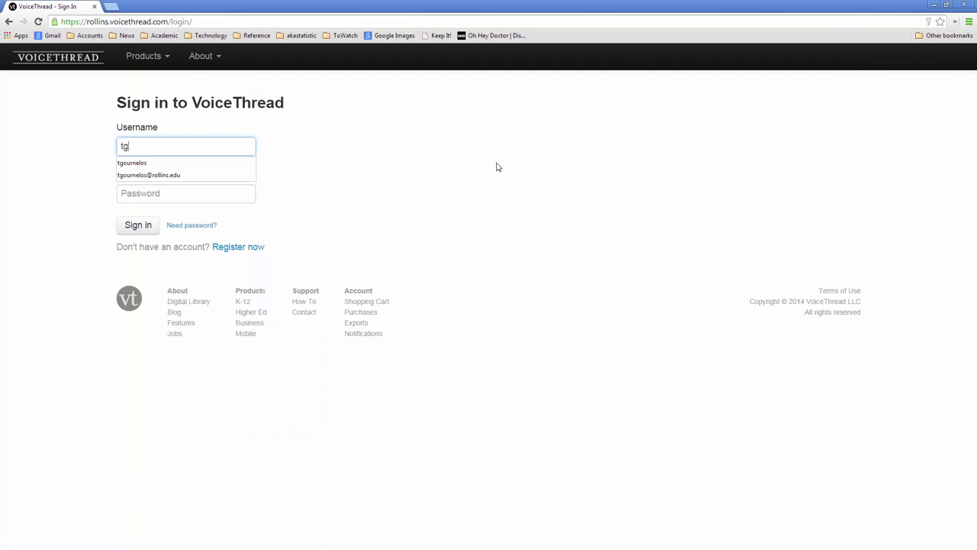
pyautogui.press('Tab')
pyautogui.write('••••')
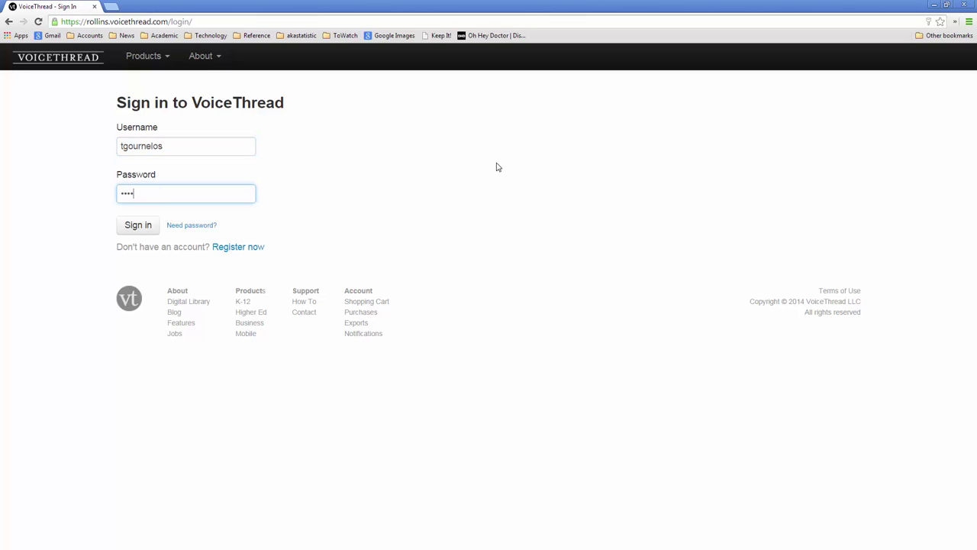
pyautogui.write('••••••••••••••')
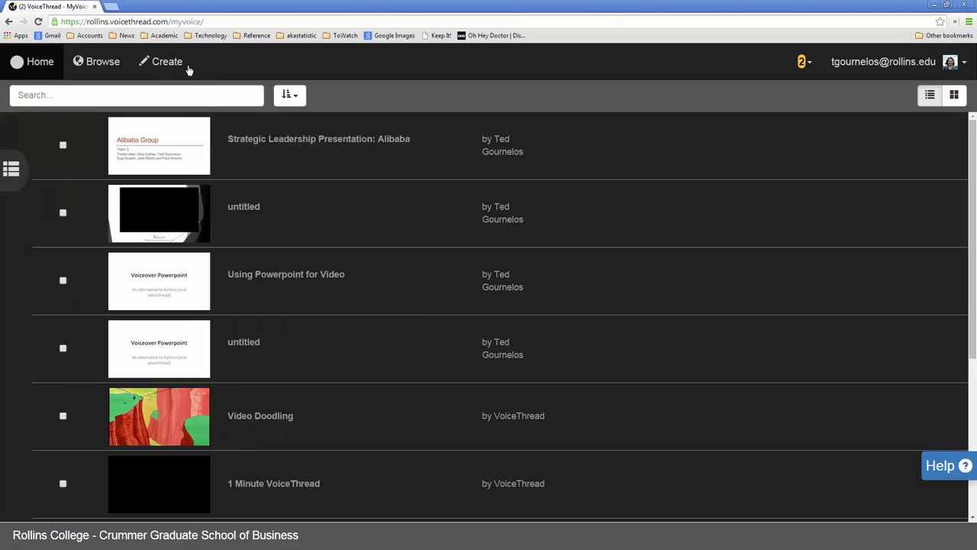
# Step: Create a new VoiceThread and drag in two document files to upload as slides
pyautogui.click(166, 65)
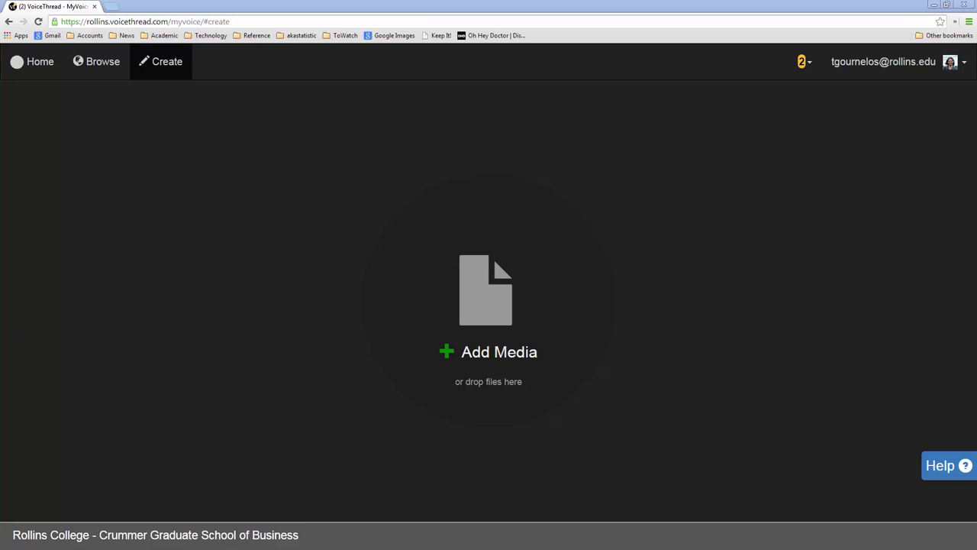
pyautogui.moveTo(615, 263); pyautogui.dragTo(498, 280)
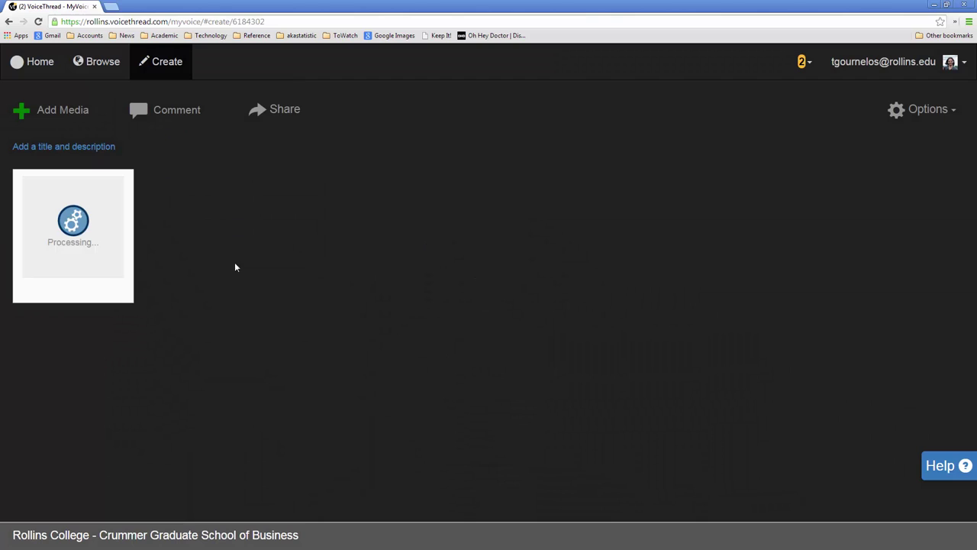
pyautogui.moveTo(114, 258)
pyautogui.moveTo(0, 286); pyautogui.dragTo(364, 290)
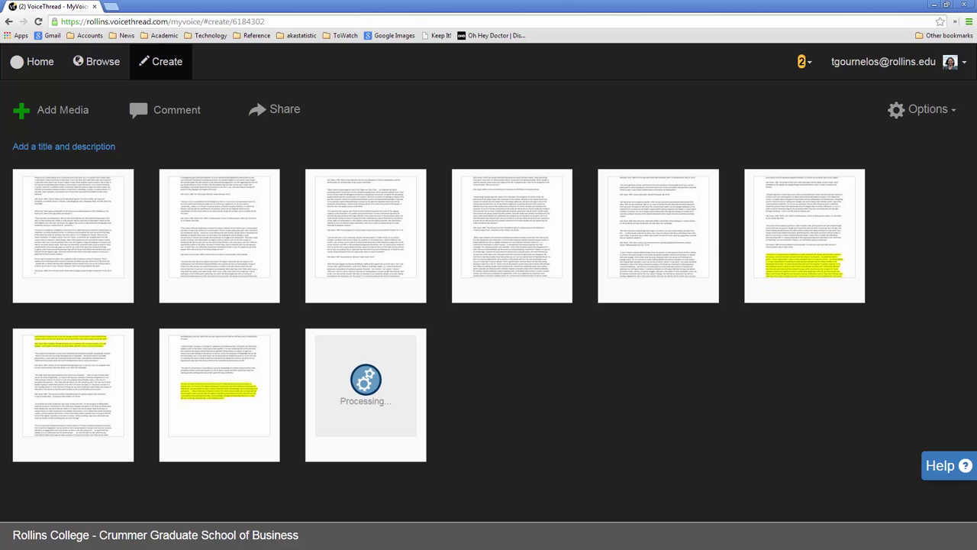
# Step: Cancel the Chicago Thunderstorm.mp4 upload and upload Food, Inc Intro Credits.mp4 as a slide instead
pyautogui.moveTo(2, 328); pyautogui.dragTo(468, 327)
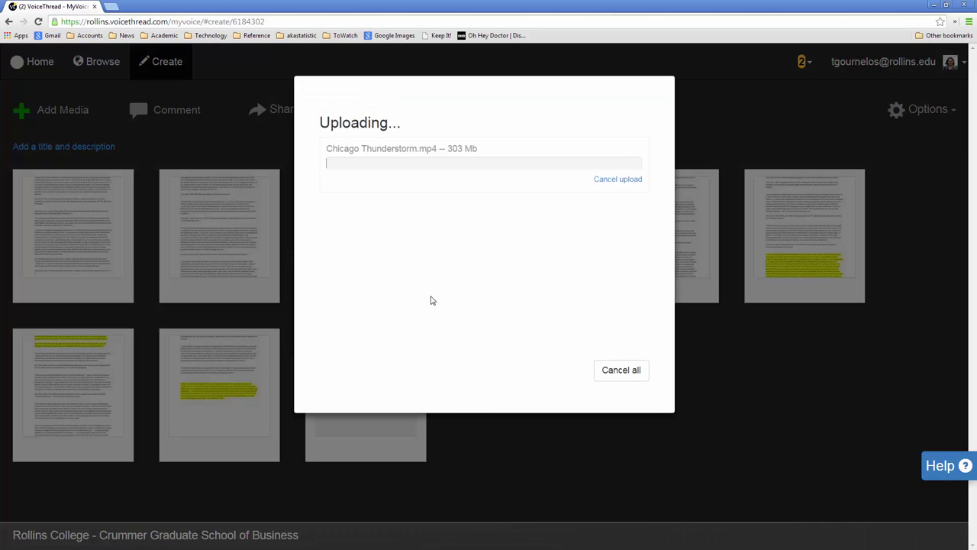
pyautogui.click(622, 180)
pyautogui.click(626, 376)
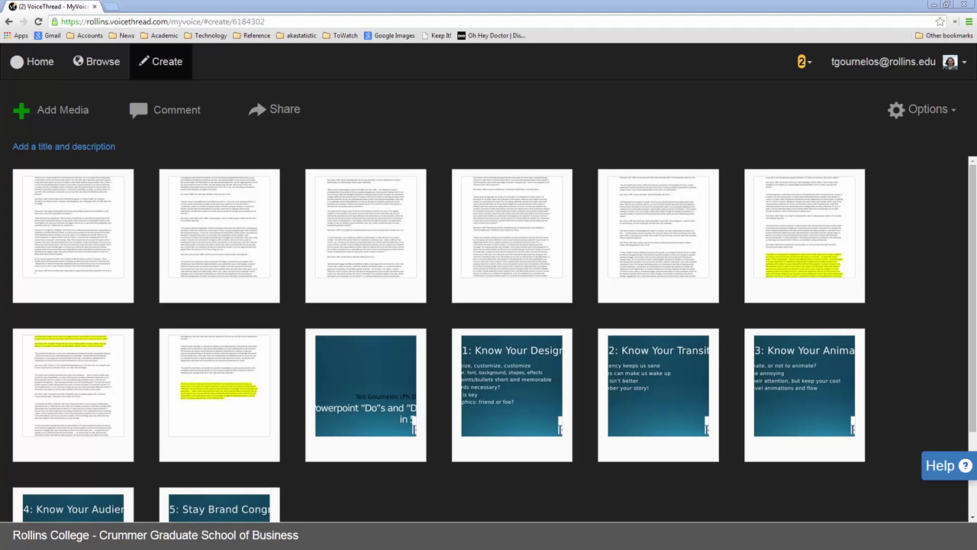
pyautogui.moveTo(64, 379); pyautogui.dragTo(405, 319)
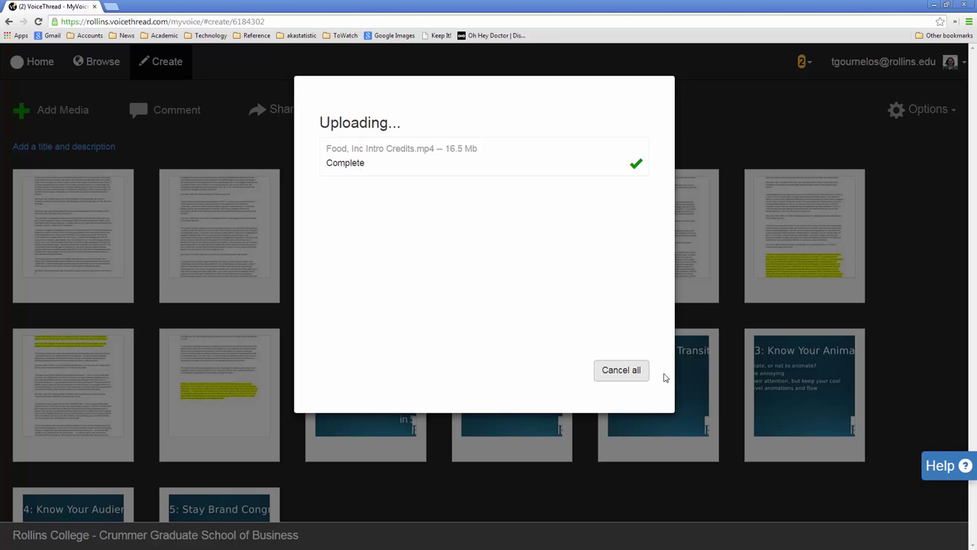
pyautogui.click(621, 369)
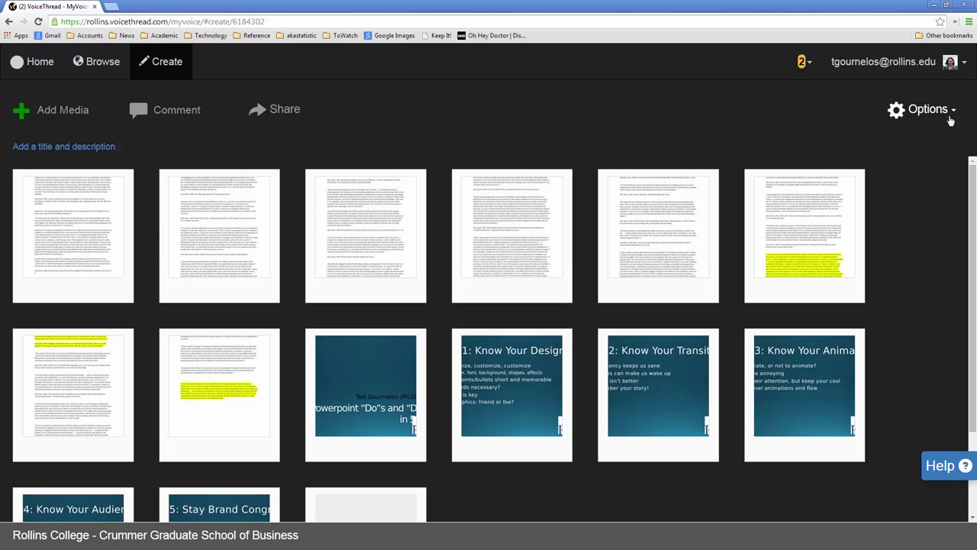
pyautogui.click(927, 111)
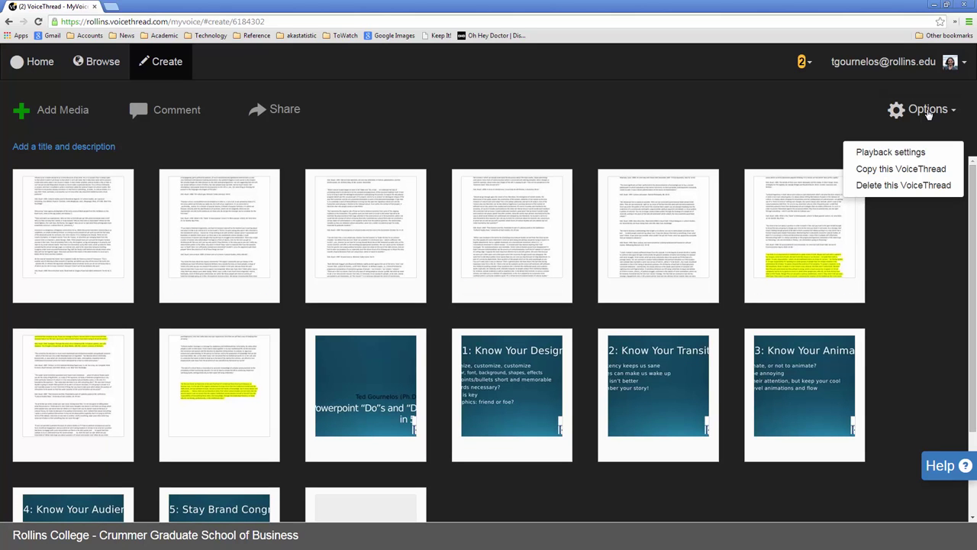
pyautogui.click(928, 155)
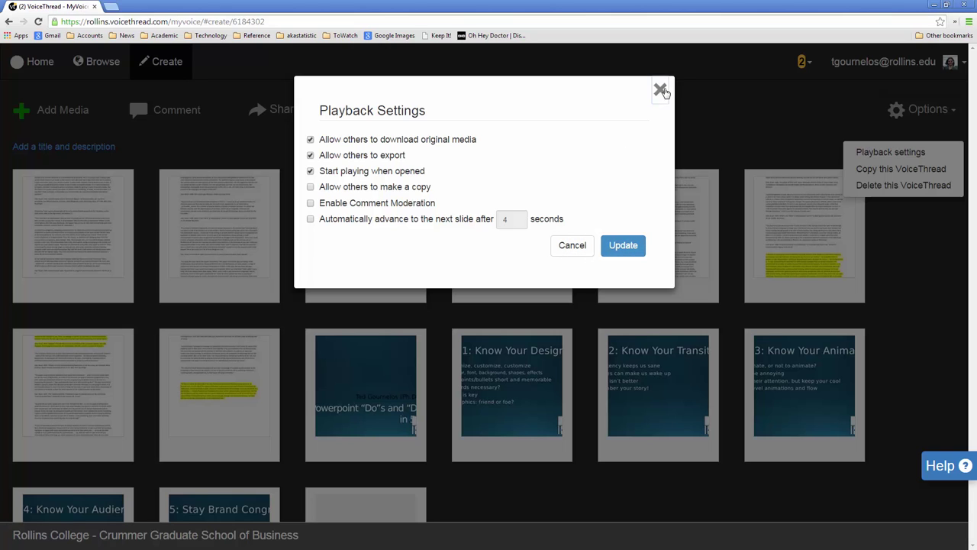
pyautogui.click(664, 90)
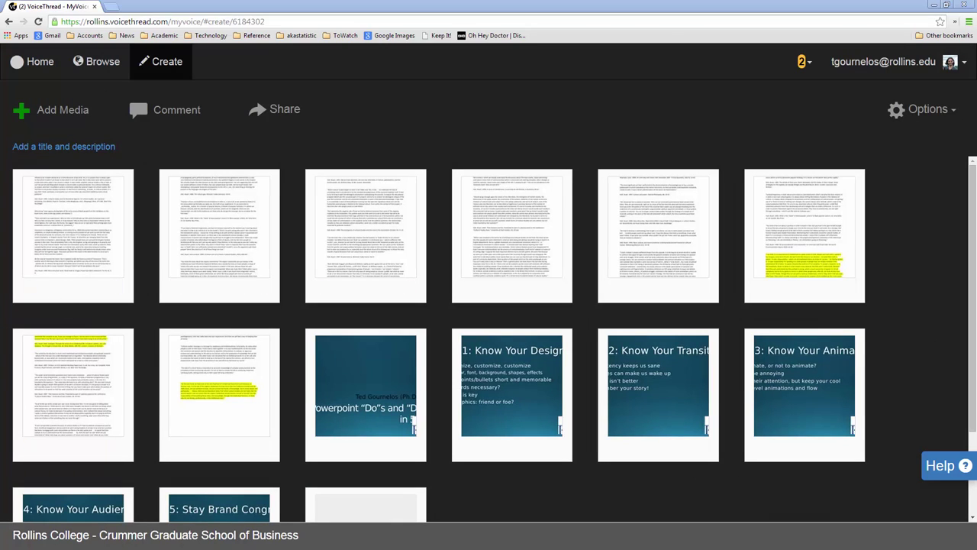
# Step: Enter 'Voicethread Instruction' as the thread title and save it
pyautogui.click(43, 149)
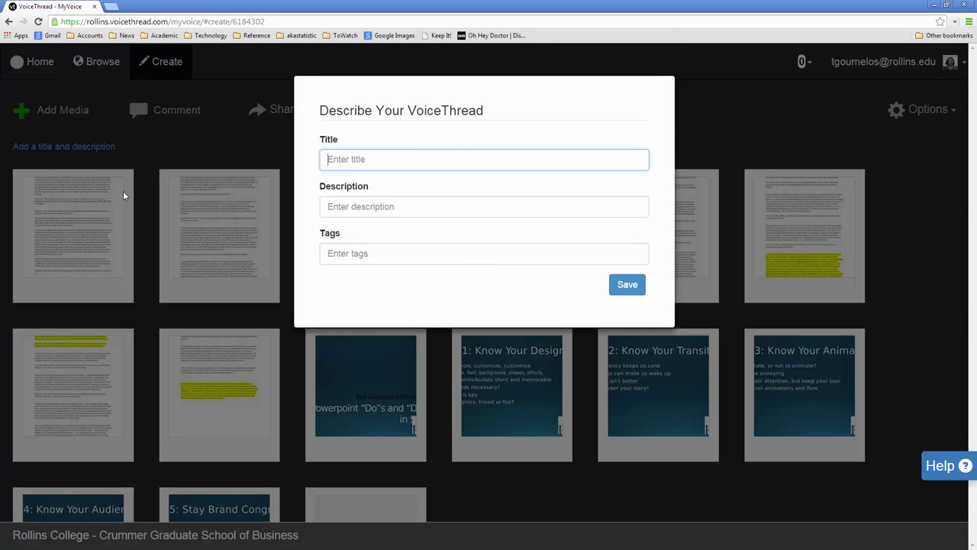
pyautogui.write('Voicethread Instruction')
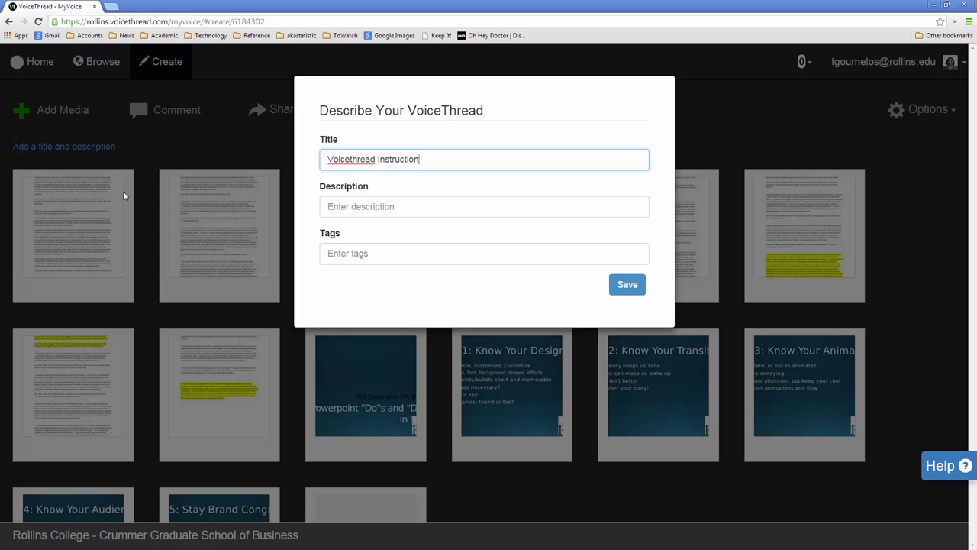
pyautogui.click(358, 210)
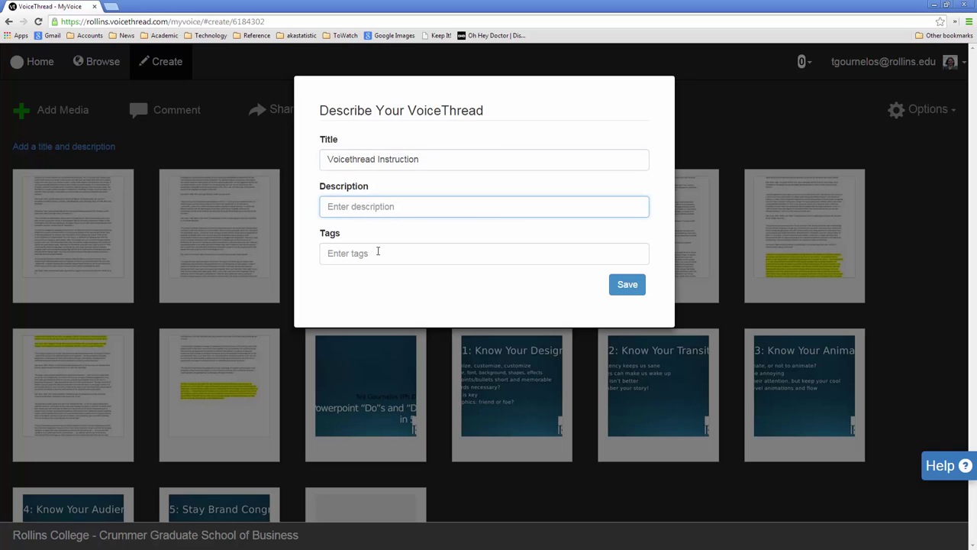
pyautogui.click(631, 294)
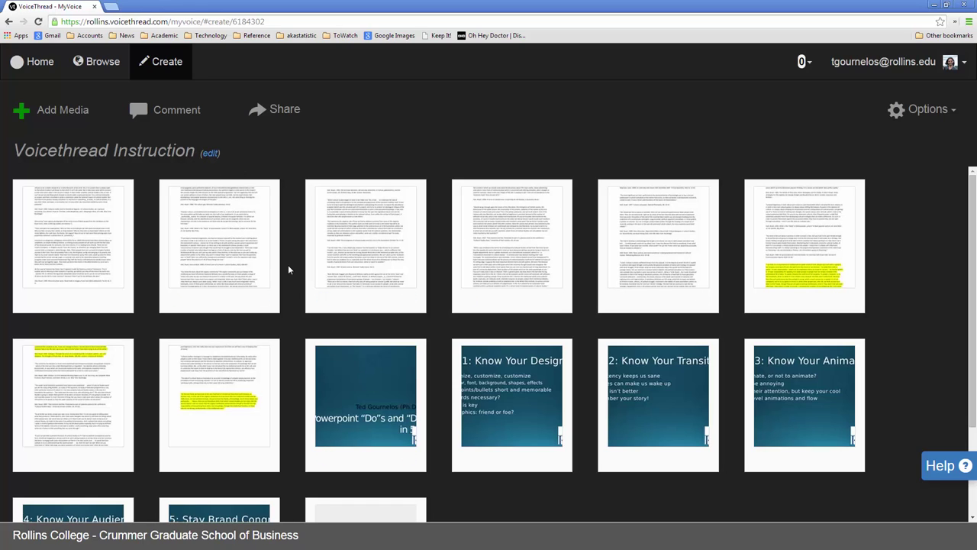
pyautogui.moveTo(319, 262)
# Step: Open and cancel the first slide's editor, then try dragging that slide to reorder it
pyautogui.click(29, 298)
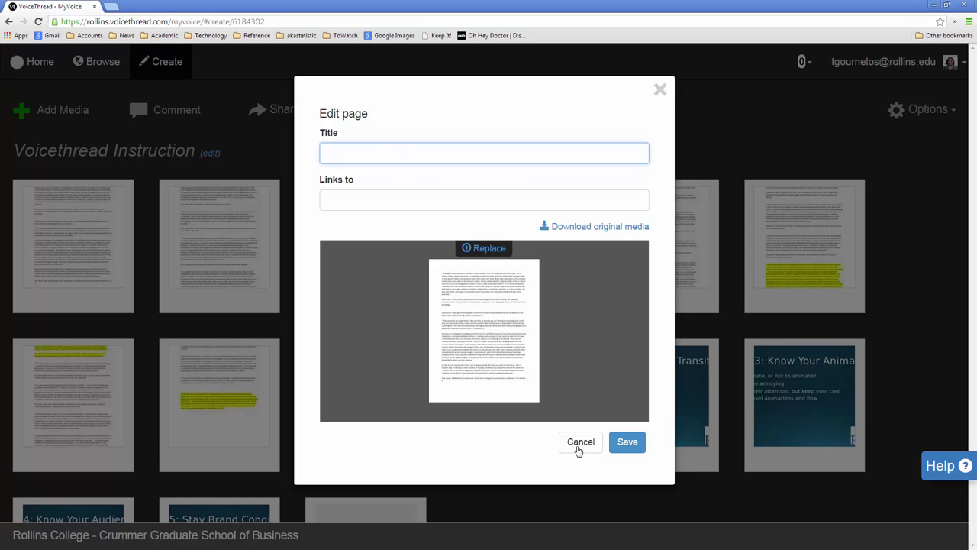
pyautogui.click(578, 442)
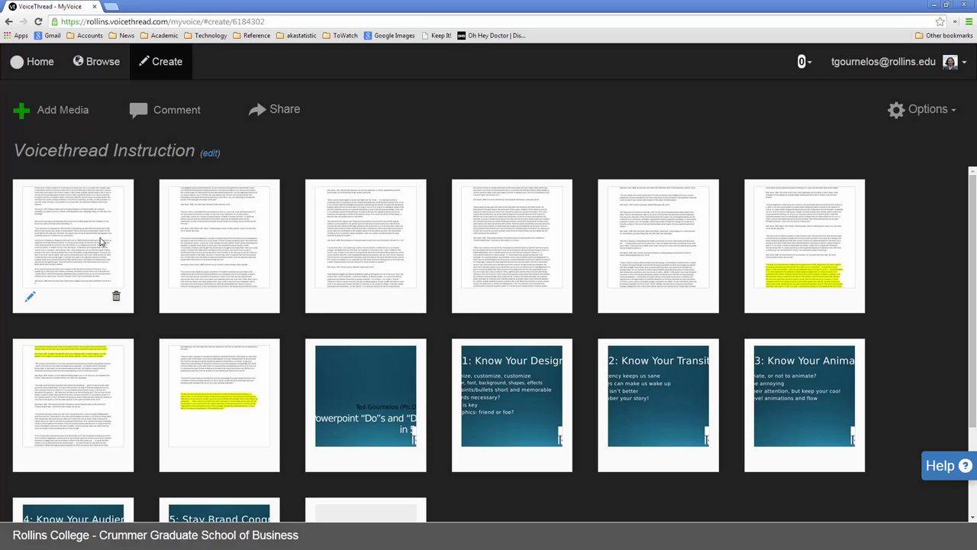
pyautogui.moveTo(101, 240); pyautogui.dragTo(73, 240)
# Step: Open the Powerpoint title slide's editor and switch to the PPT Dos and Donts presentation
pyautogui.moveTo(347, 347)
pyautogui.click(323, 458)
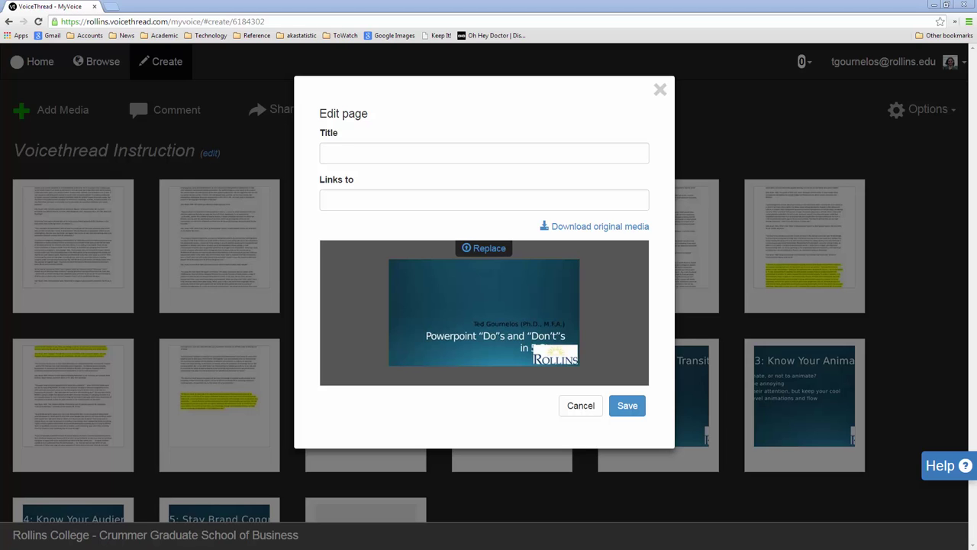
pyautogui.hotkey('alt', 'Tab')
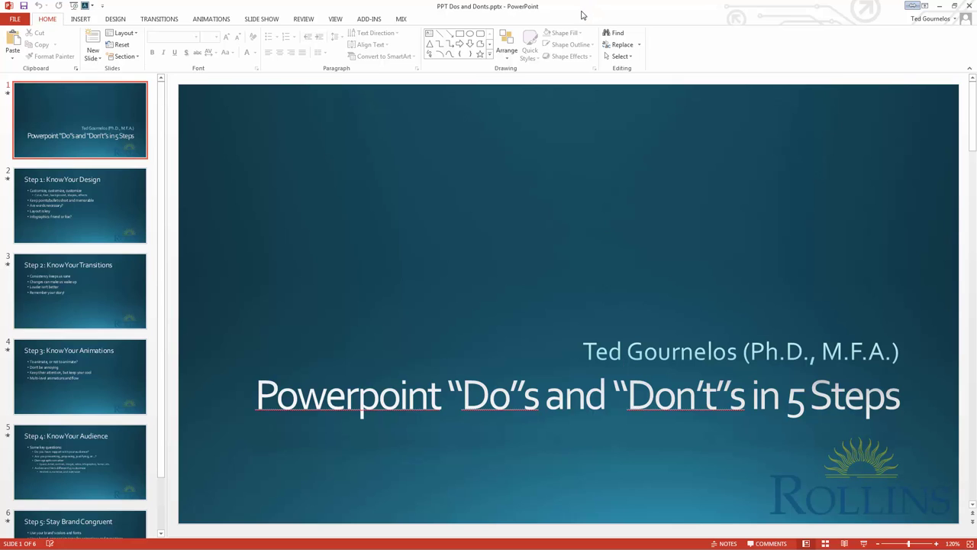
# Step: Show the Animation Pane for the Step 1: Know Your Design slide, then cancel VoiceThread's page editor
pyautogui.click(72, 186)
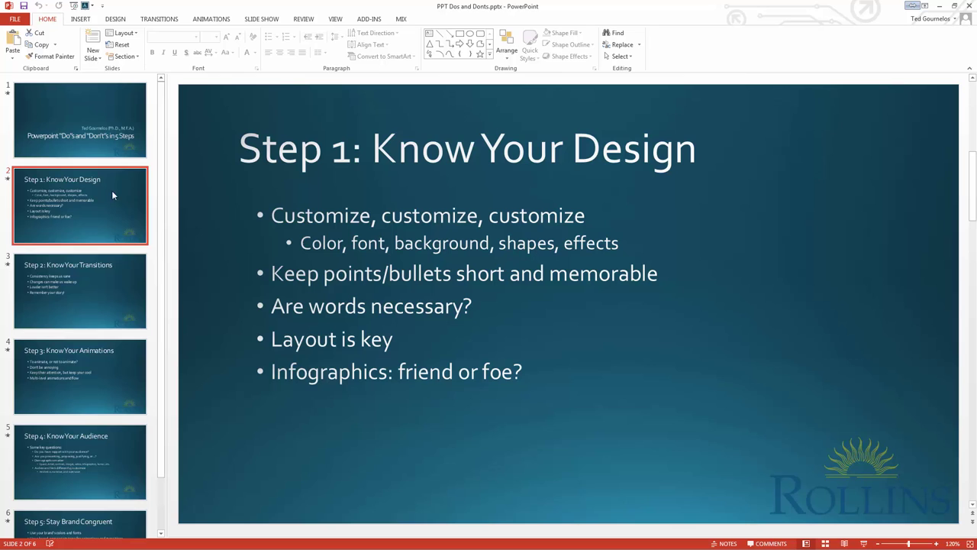
pyautogui.click(221, 21)
pyautogui.click(764, 33)
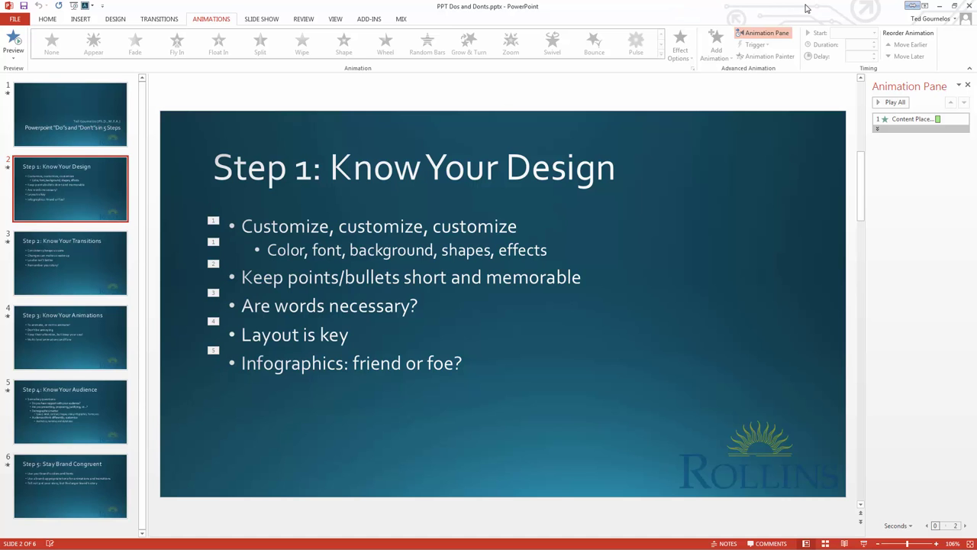
pyautogui.click(954, 5)
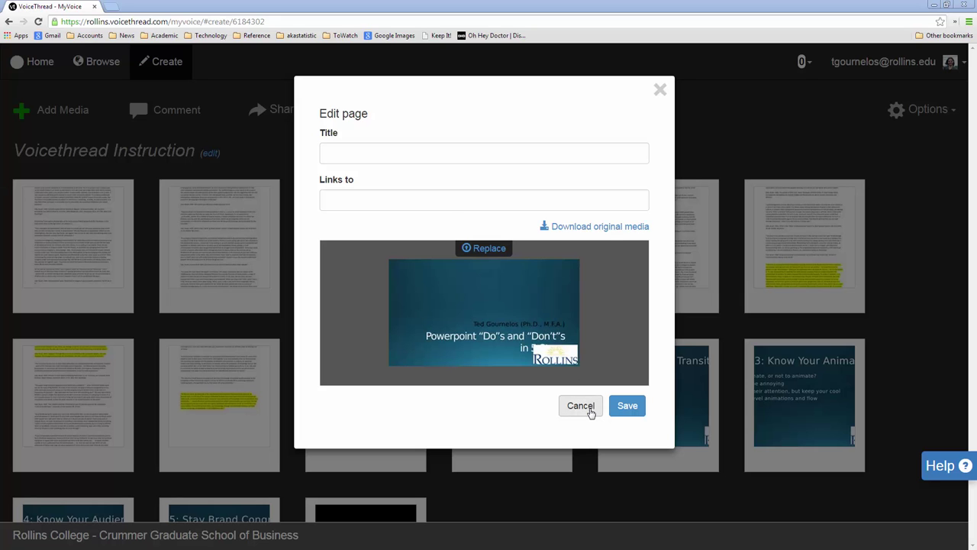
pyautogui.click(581, 405)
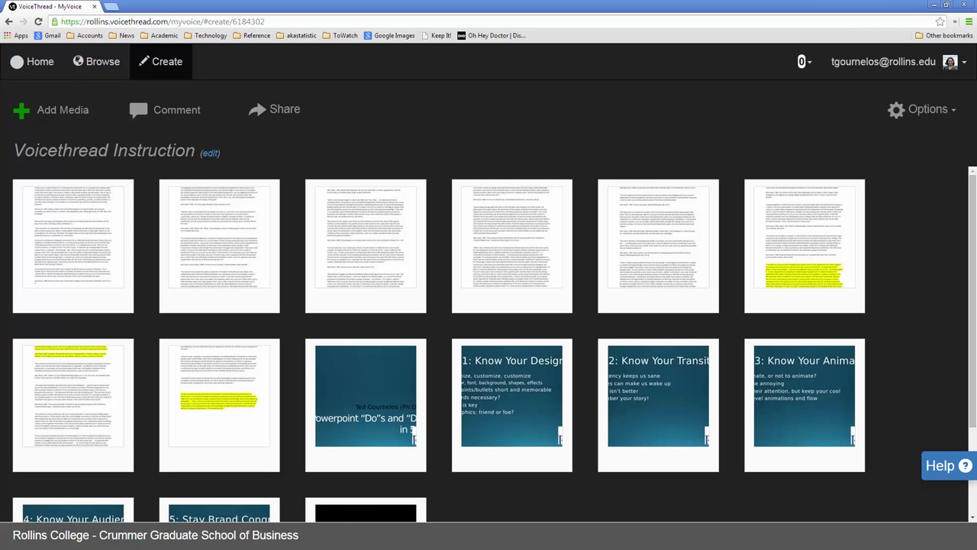
# Step: Start a Save As of the PPT Dos and Donts presentation to the Desktop
pyautogui.hotkey('alt', 'Tab')
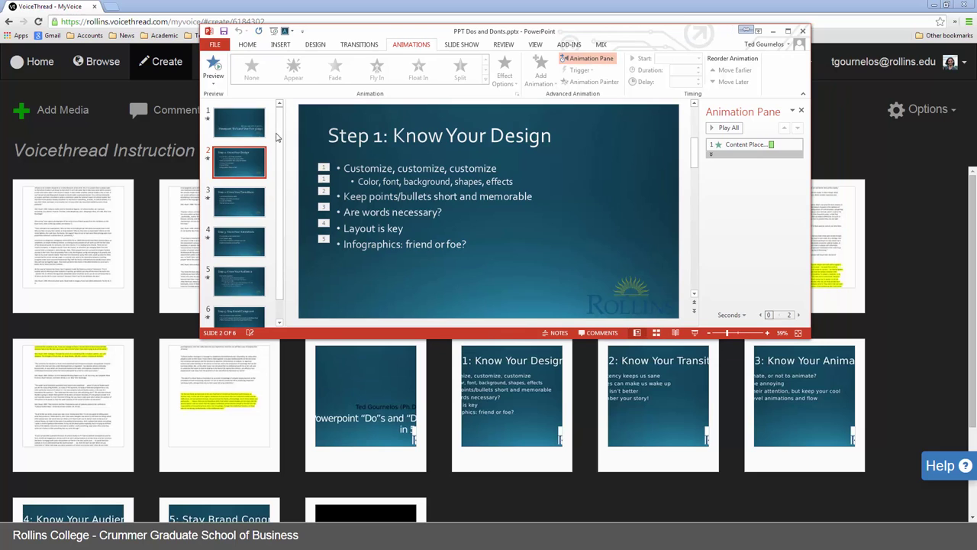
pyautogui.click(238, 128)
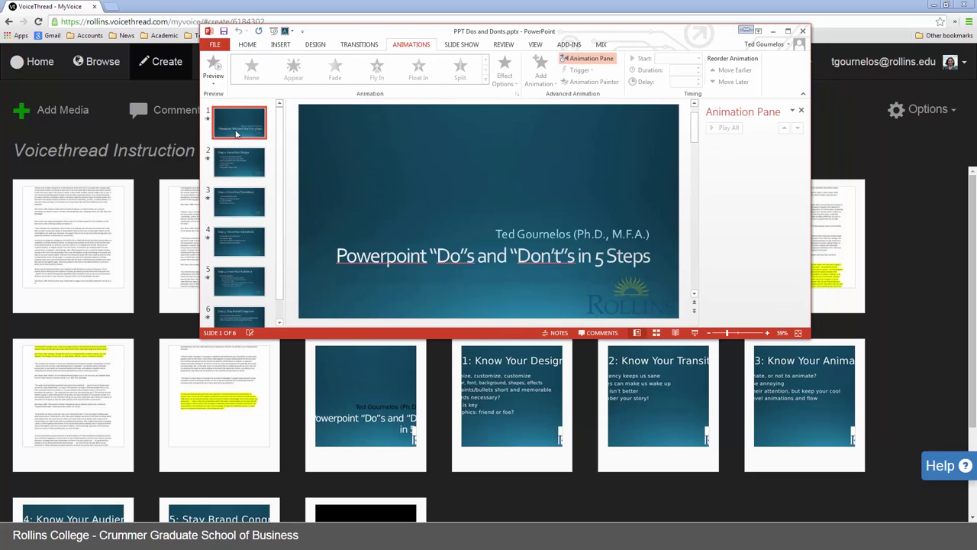
pyautogui.click(214, 45)
pyautogui.click(236, 147)
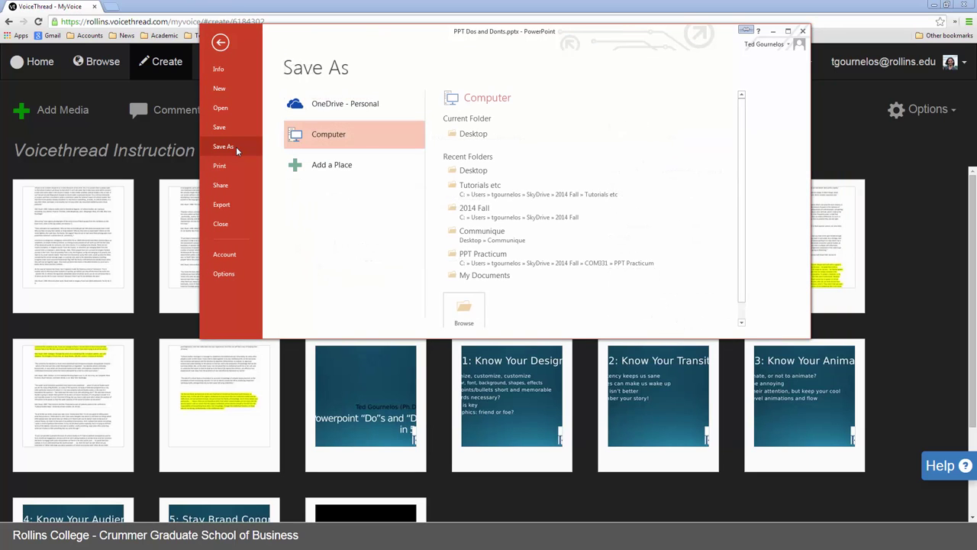
pyautogui.click(473, 134)
# Step: Save it as PDF 'PPT Dos and Donts.pdf' and return to the VoiceThread page
pyautogui.click(374, 241)
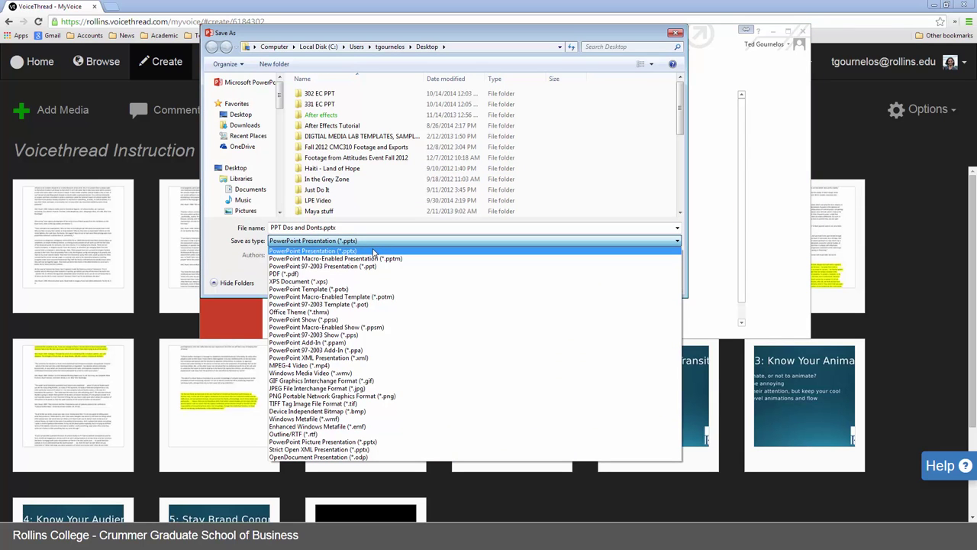
pyautogui.press('d')
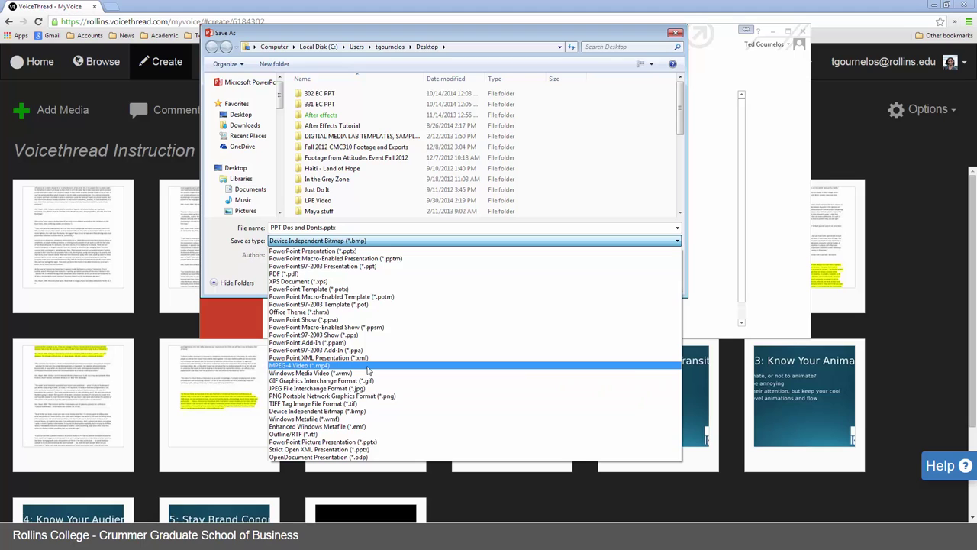
pyautogui.click(305, 274)
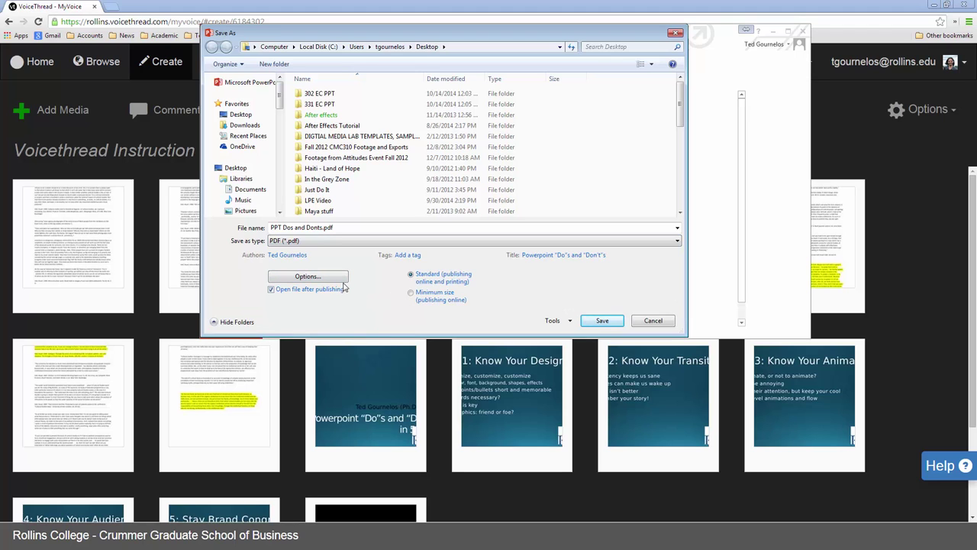
pyautogui.click(314, 278)
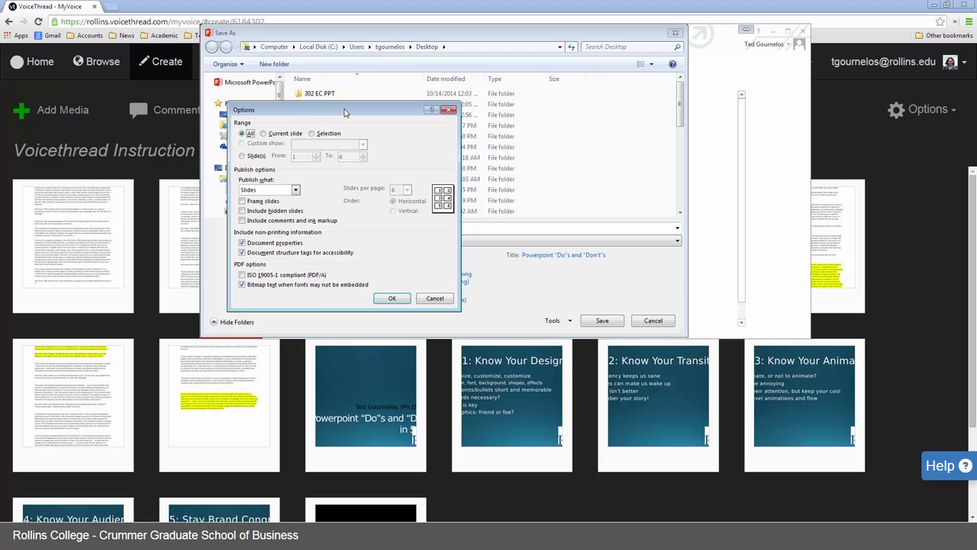
pyautogui.press('Return')
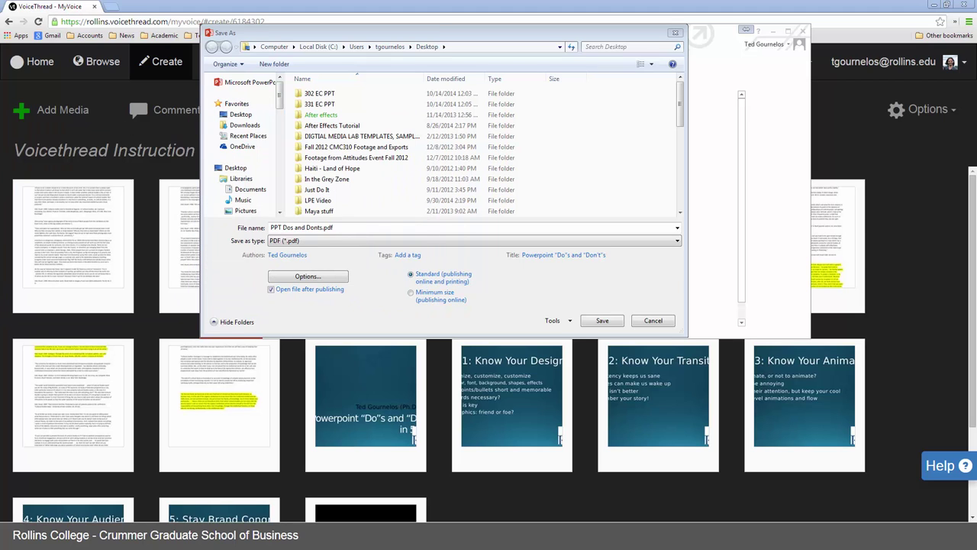
pyautogui.click(602, 321)
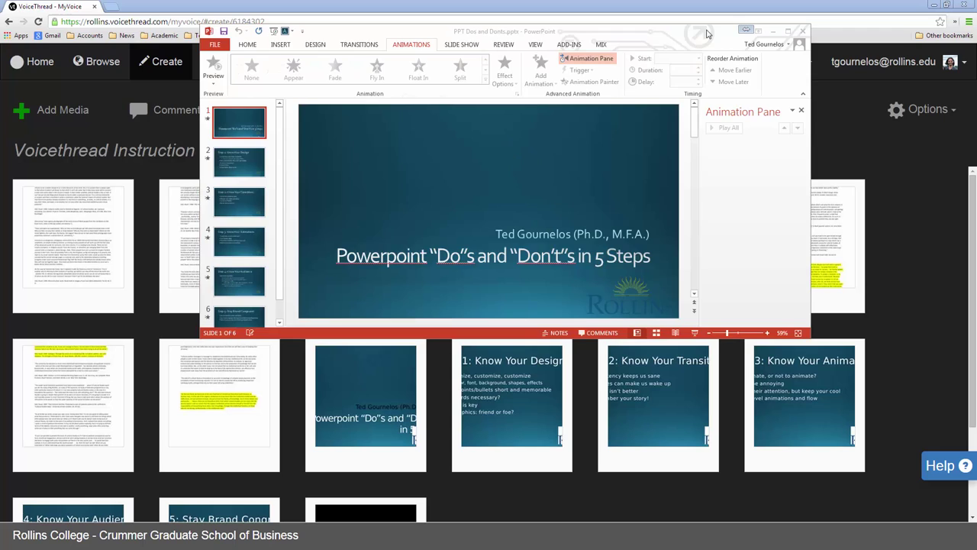
pyautogui.moveTo(485, 36); pyautogui.dragTo(88, 73)
pyautogui.click(107, 52)
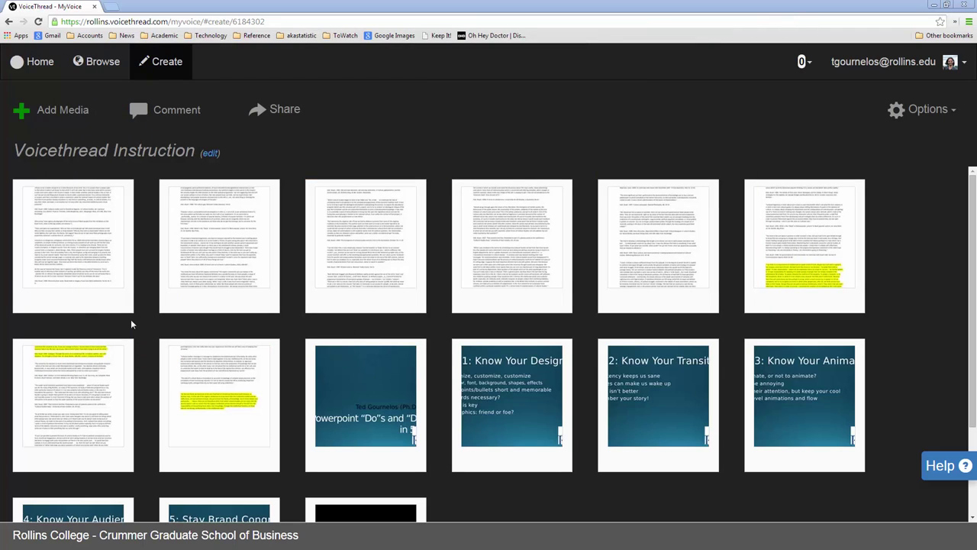
# Step: Drag PPT Dos and Donts.pdf from the desktop onto the thumbnail grid to upload it
pyautogui.scroll(-2, 467, 491)
pyautogui.scroll(2, 471, 477)
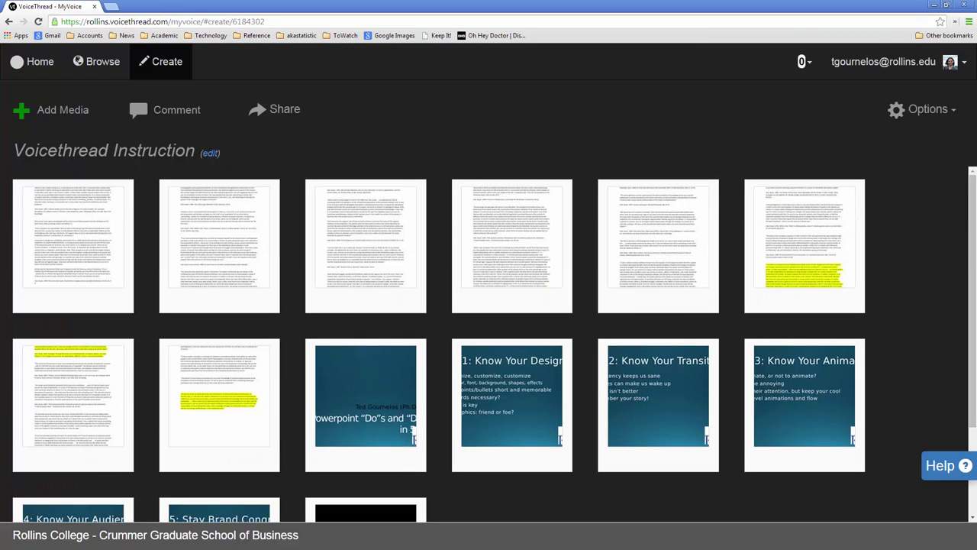
pyautogui.moveTo(1, 286); pyautogui.dragTo(271, 248)
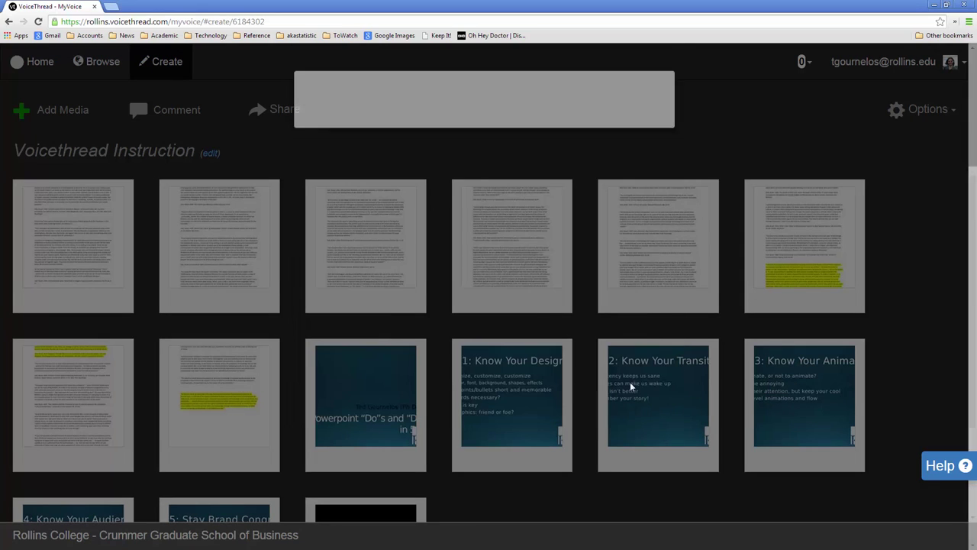
pyautogui.scroll(-2, 484, 361)
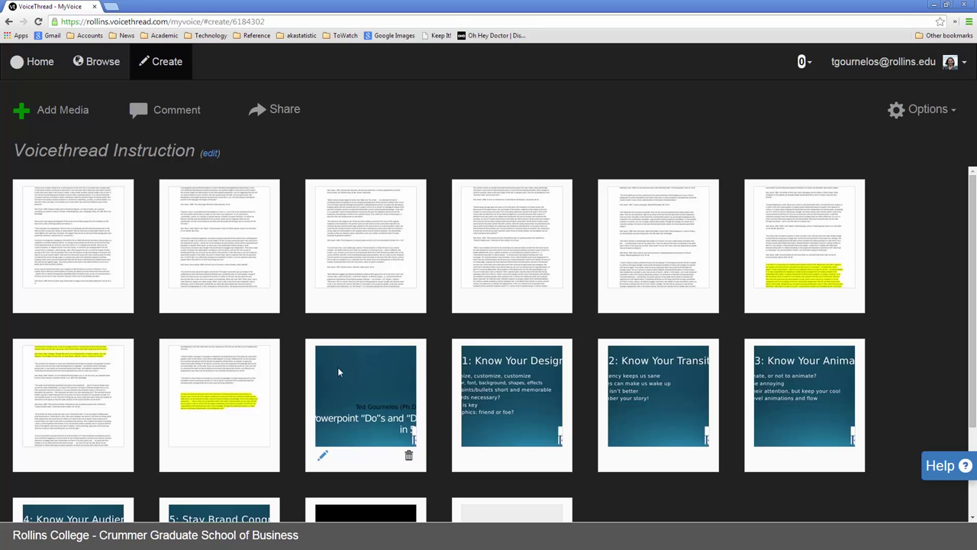
# Step: Delete the leading document-page slides one by one, confirming each deletion
pyautogui.click(117, 299)
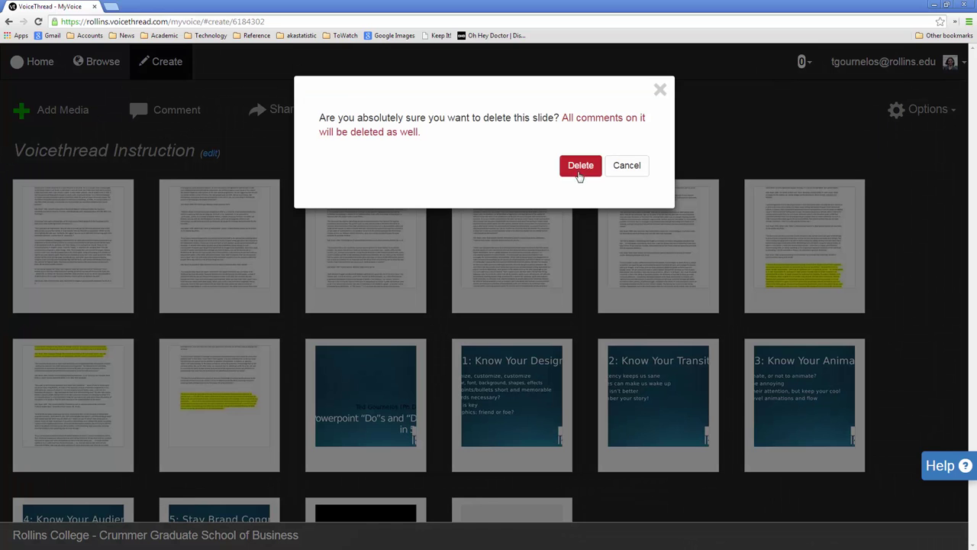
pyautogui.click(580, 165)
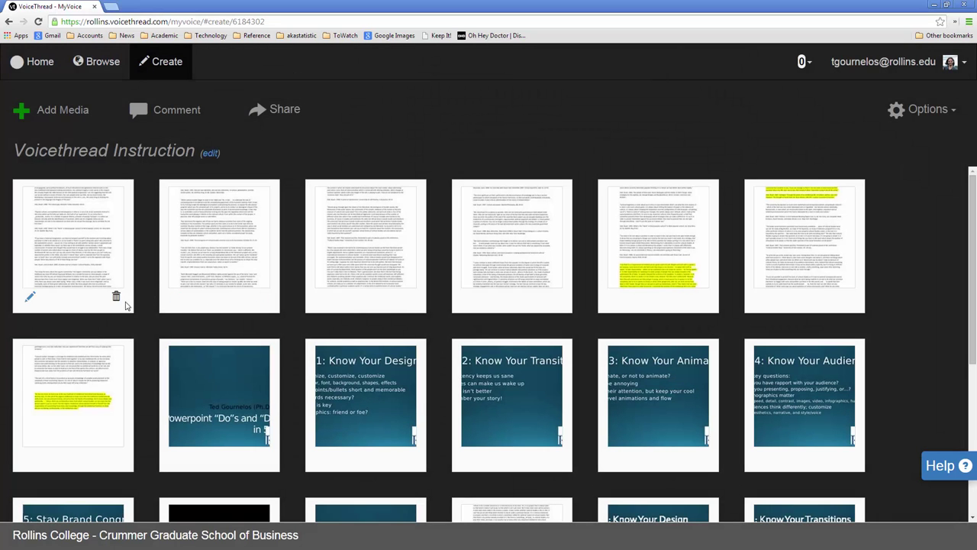
pyautogui.click(116, 299)
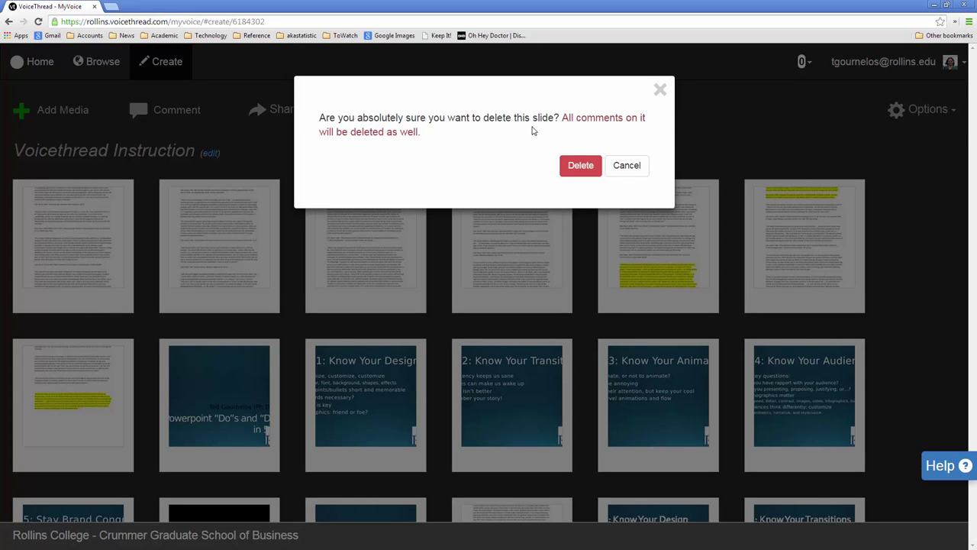
pyautogui.click(580, 165)
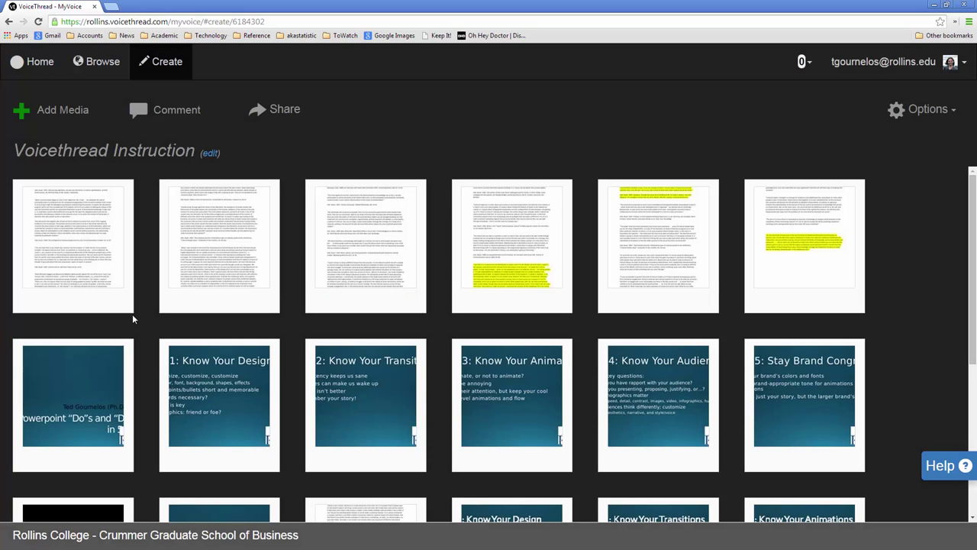
pyautogui.click(118, 302)
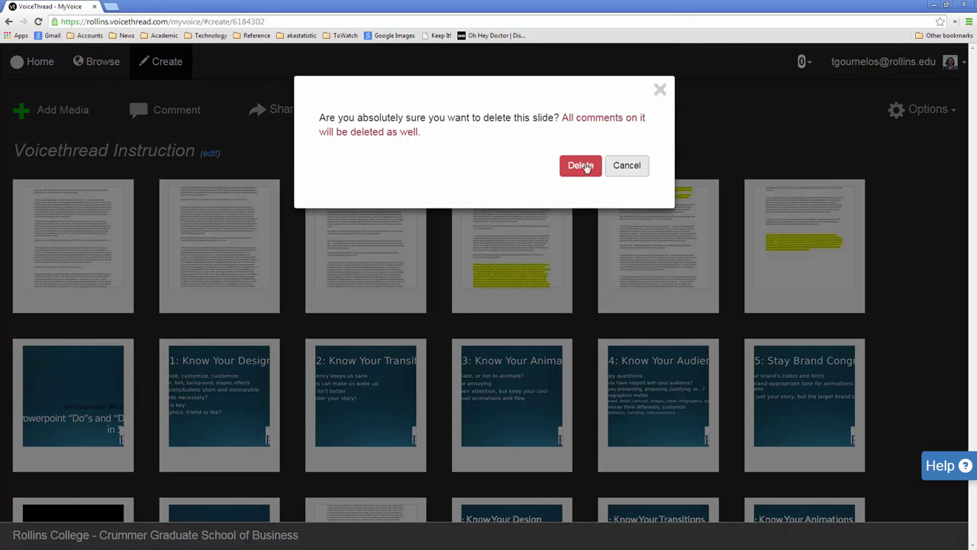
pyautogui.click(580, 164)
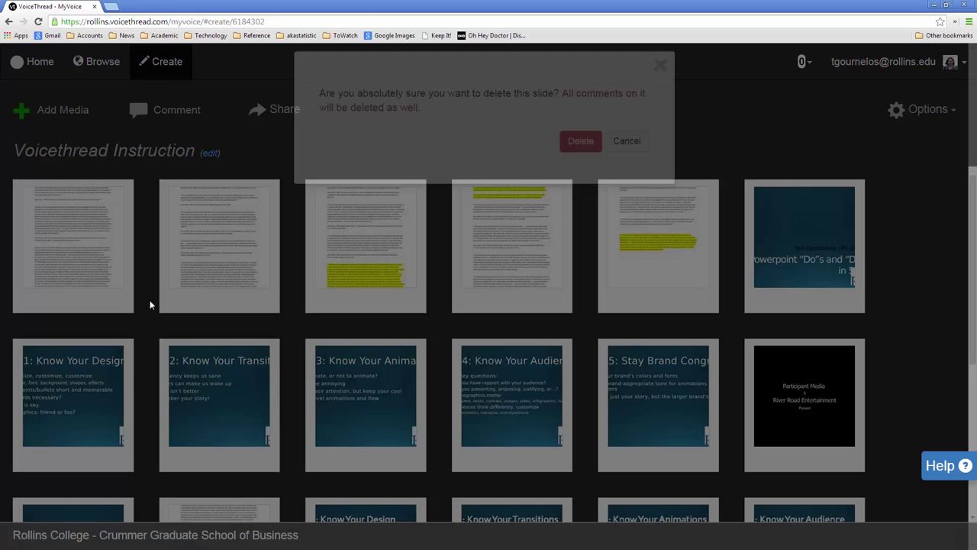
pyautogui.click(582, 164)
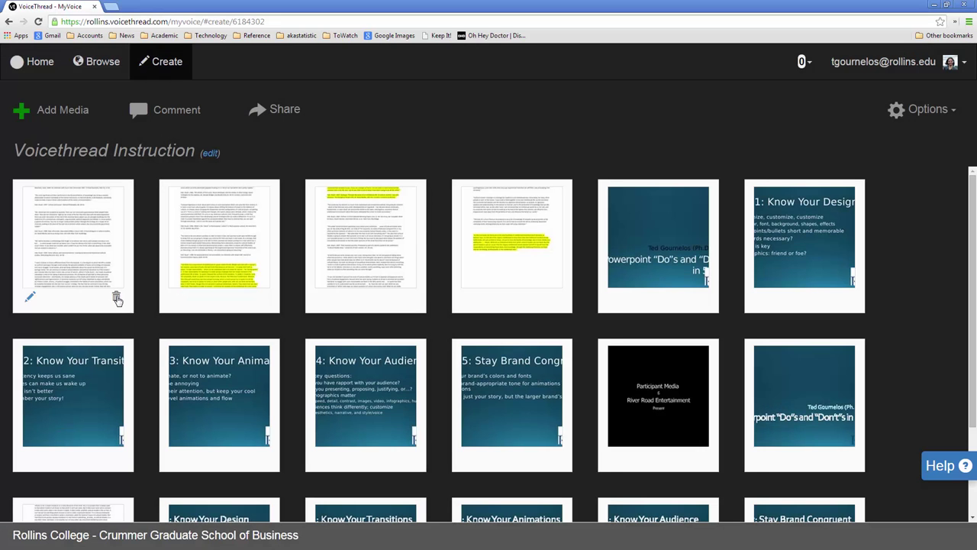
pyautogui.click(117, 298)
pyautogui.click(578, 163)
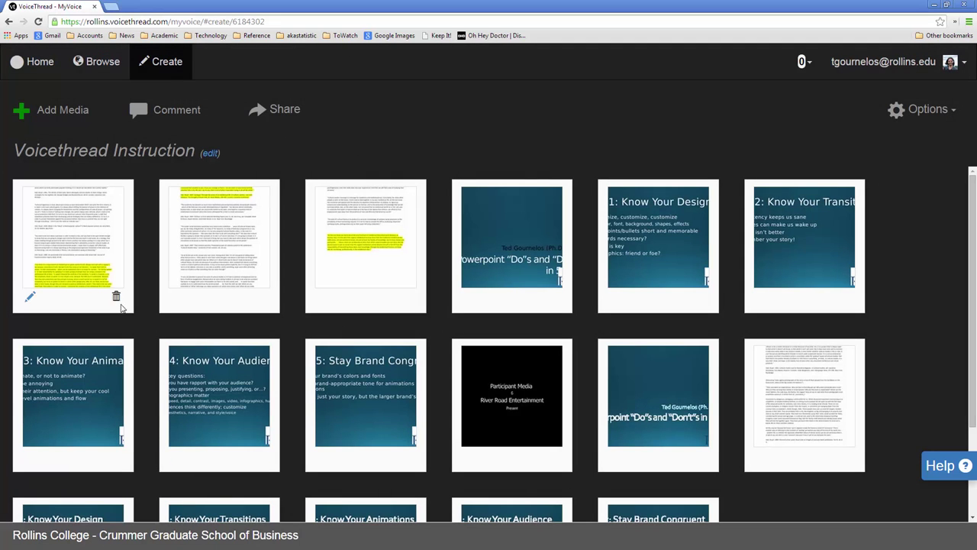
pyautogui.click(117, 298)
pyautogui.click(581, 163)
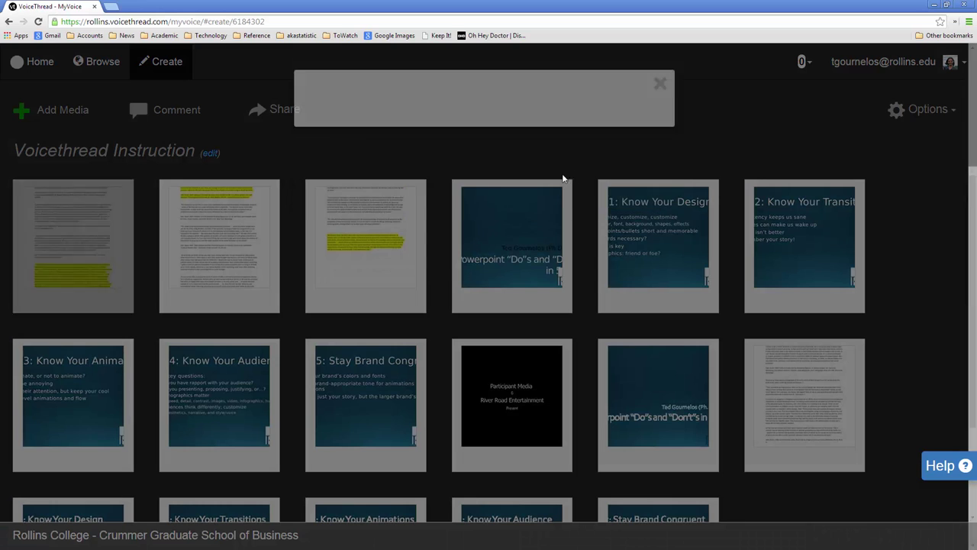
pyautogui.click(117, 297)
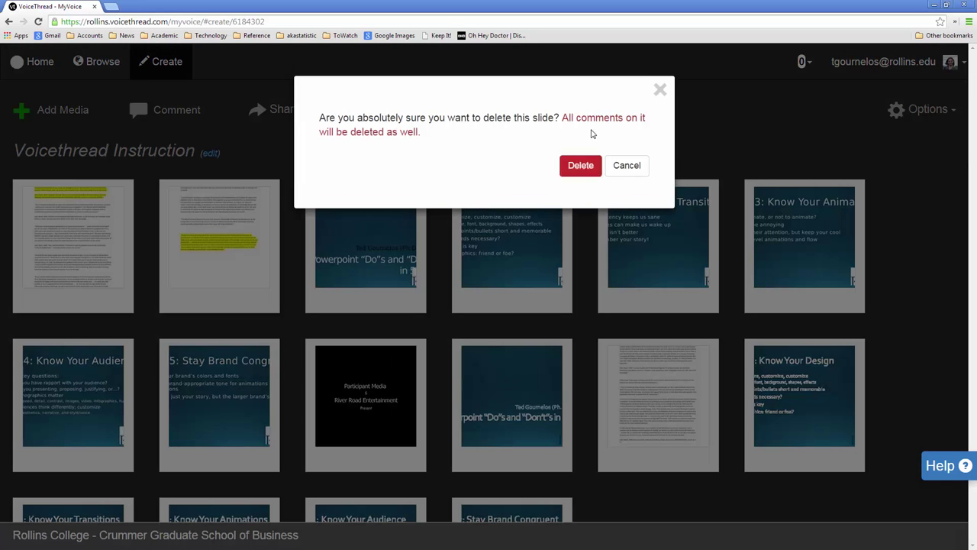
pyautogui.click(579, 166)
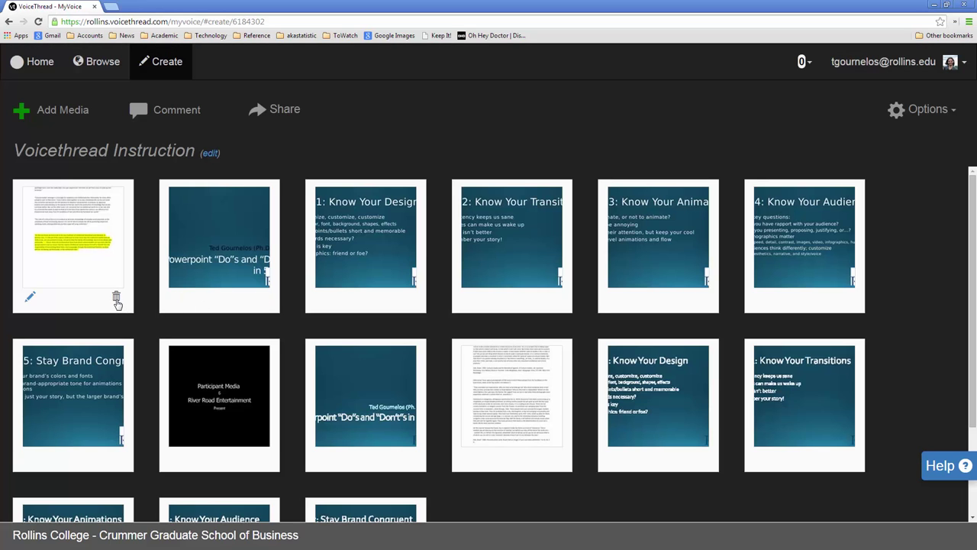
pyautogui.click(117, 300)
pyautogui.click(578, 166)
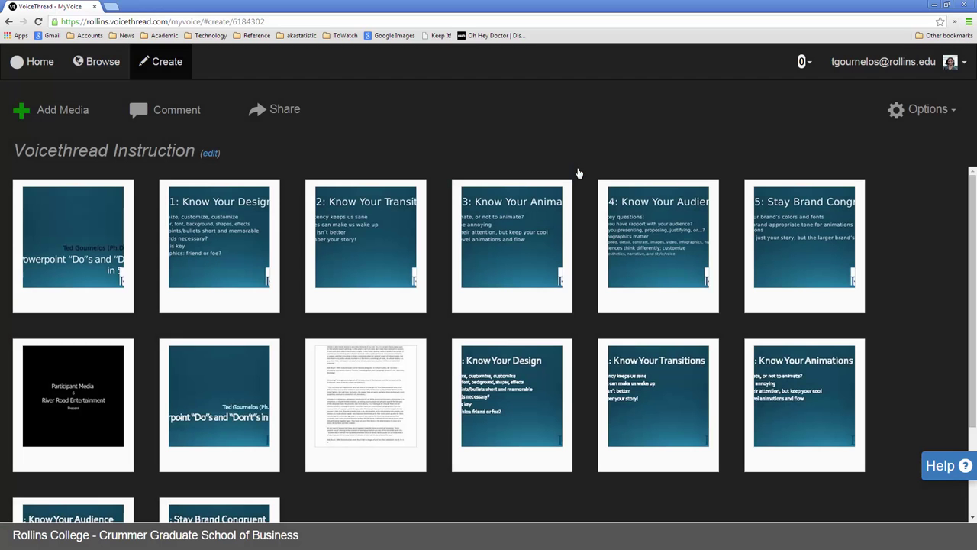
# Step: Delete the remaining document-page slide and reload the thread page
pyautogui.moveTo(416, 462)
pyautogui.click(410, 460)
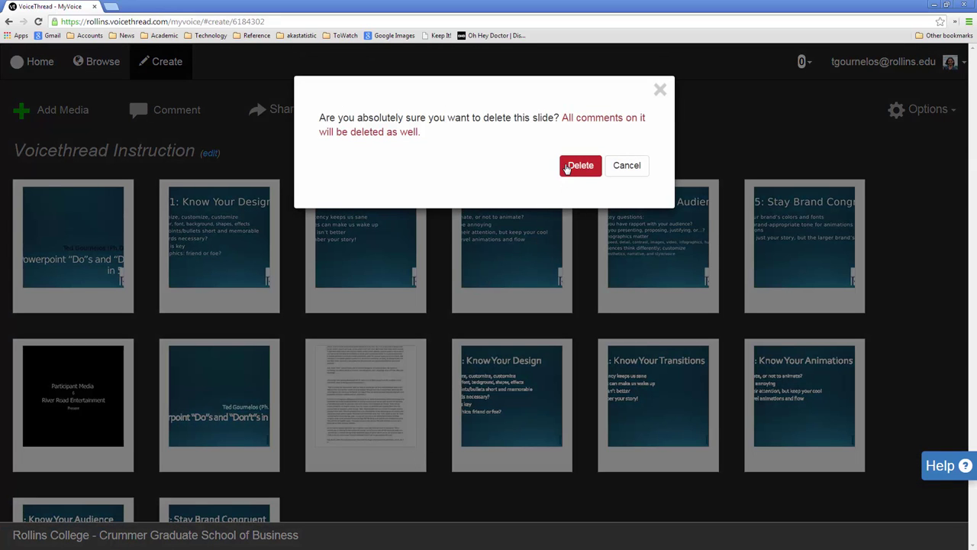
pyautogui.click(578, 166)
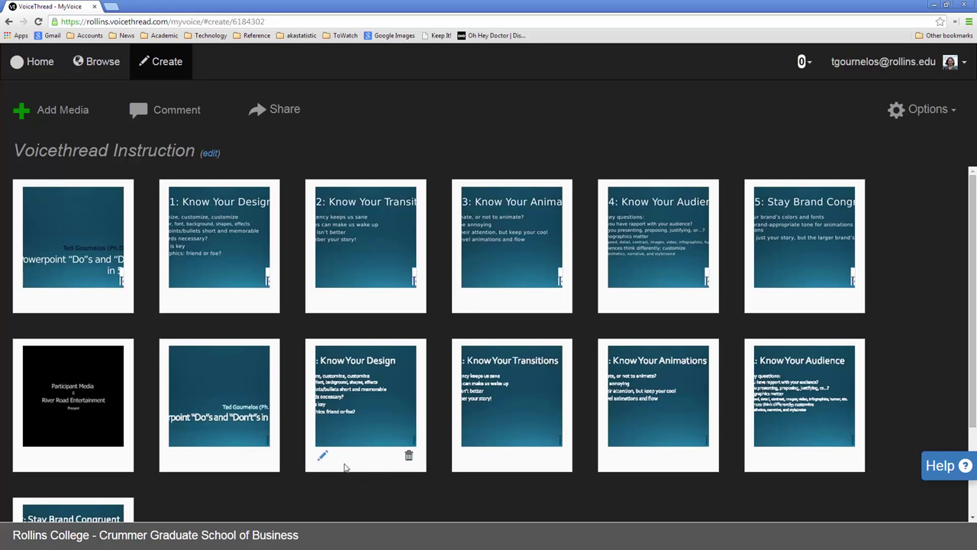
pyautogui.scroll(-2, 262, 413)
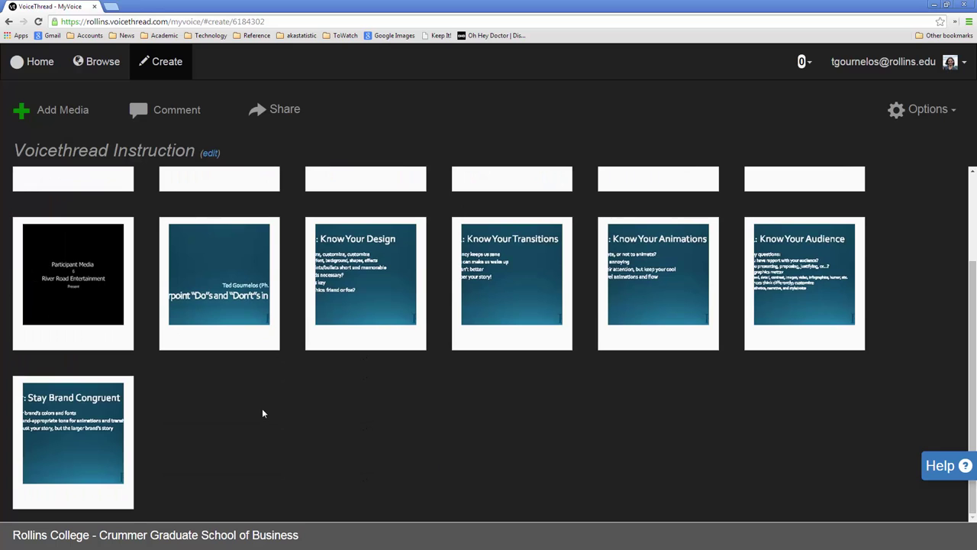
pyautogui.scroll(2, 262, 413)
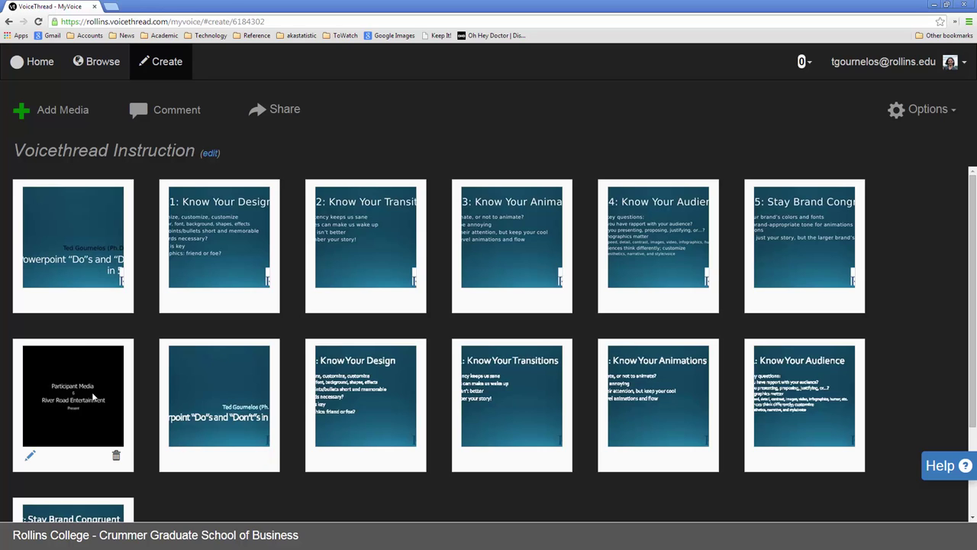
pyautogui.click(75, 468)
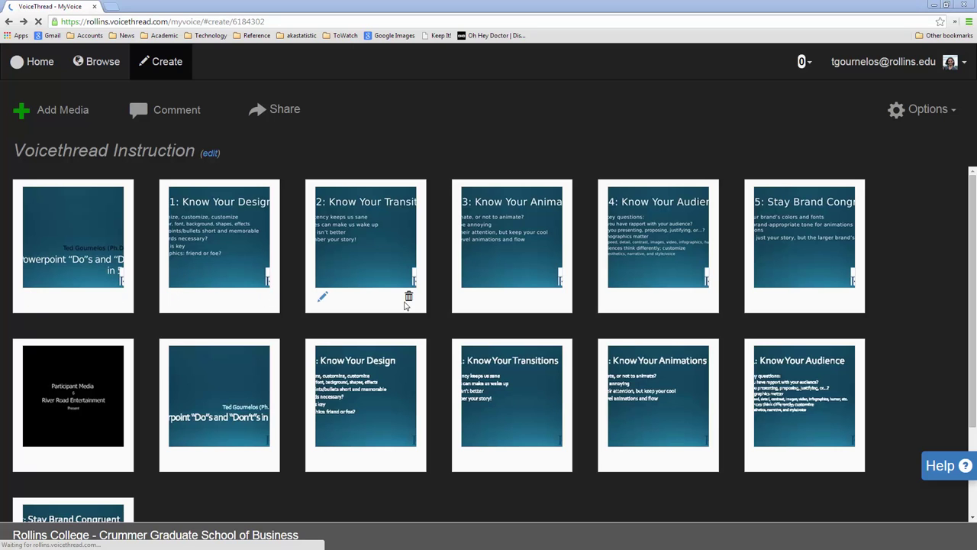
# Step: Delete the four duplicate Step 2 through Step 5 slides, confirming each deletion
pyautogui.click(410, 300)
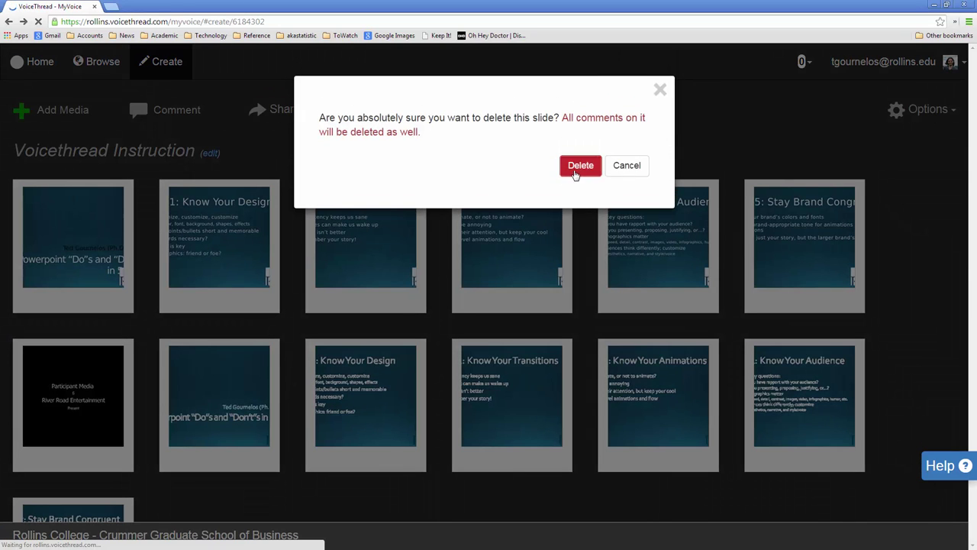
pyautogui.click(577, 166)
pyautogui.click(411, 299)
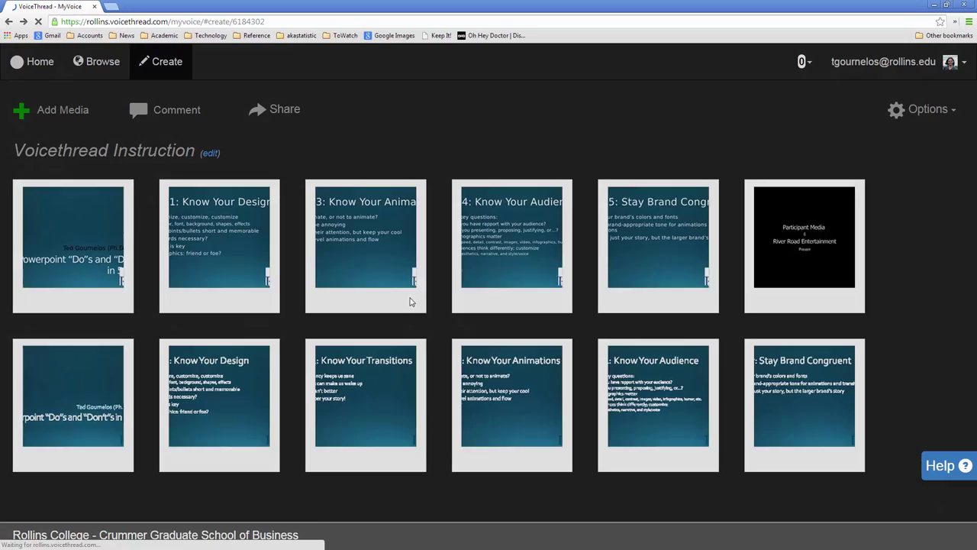
pyautogui.click(565, 166)
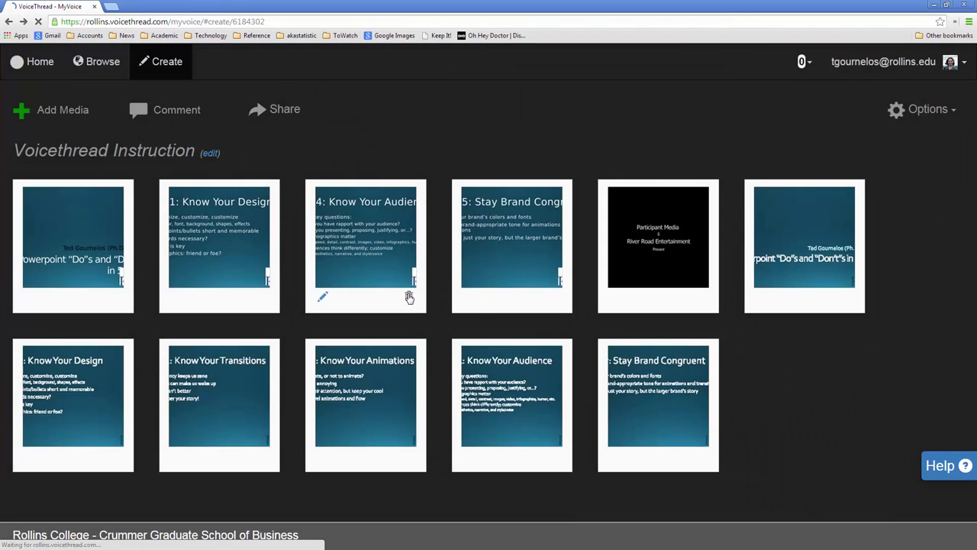
pyautogui.click(411, 299)
pyautogui.click(581, 168)
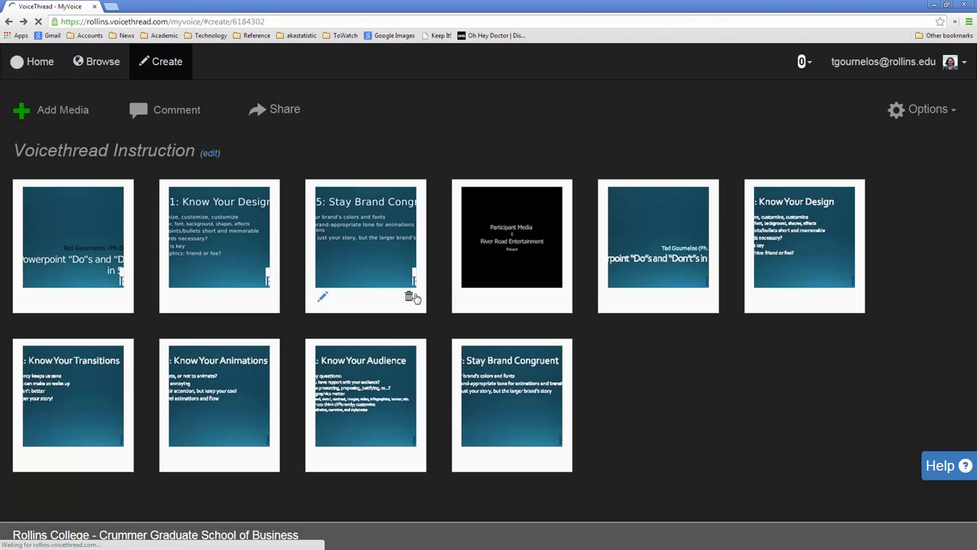
pyautogui.click(410, 299)
pyautogui.click(578, 163)
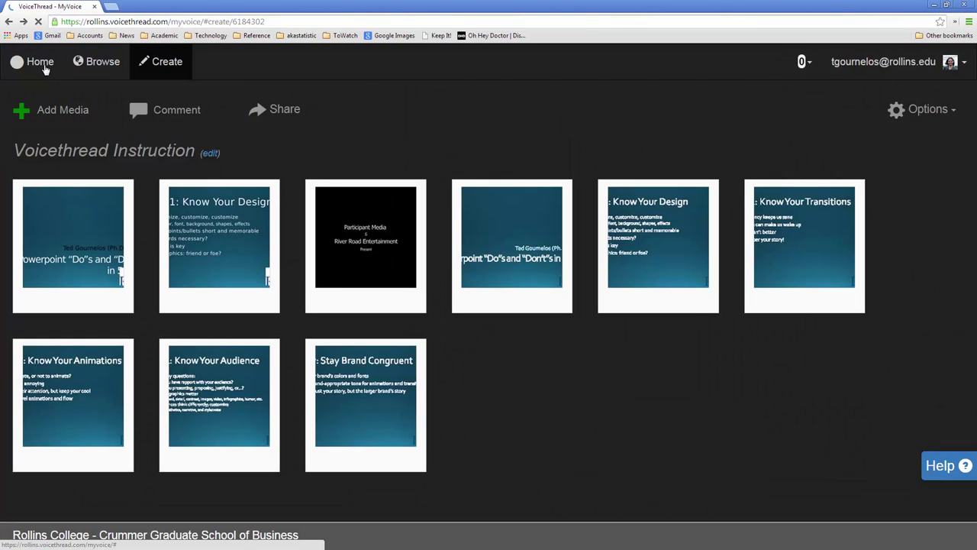
# Step: Open Voicethread Instruction from Home, preview its opening slides, and go back to the thread list
pyautogui.click(43, 64)
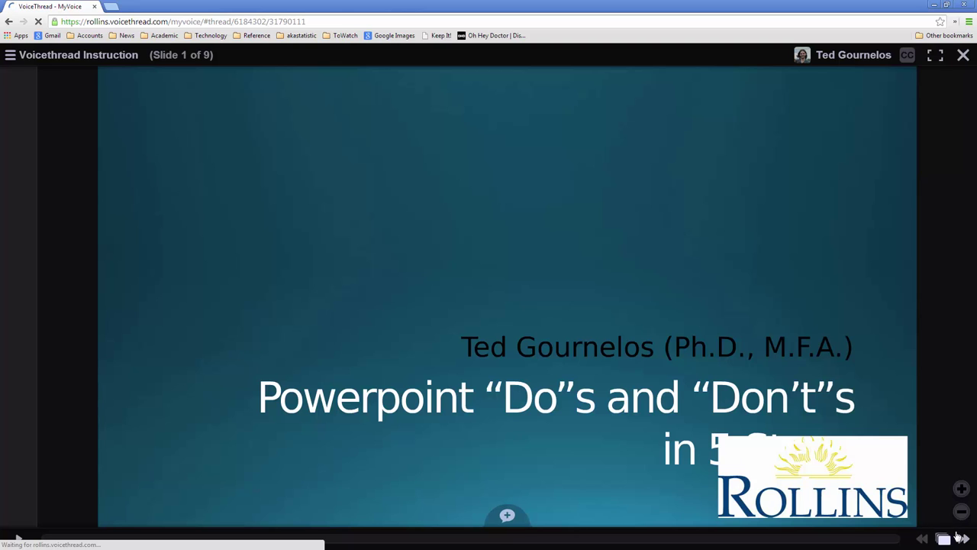
pyautogui.click(962, 538)
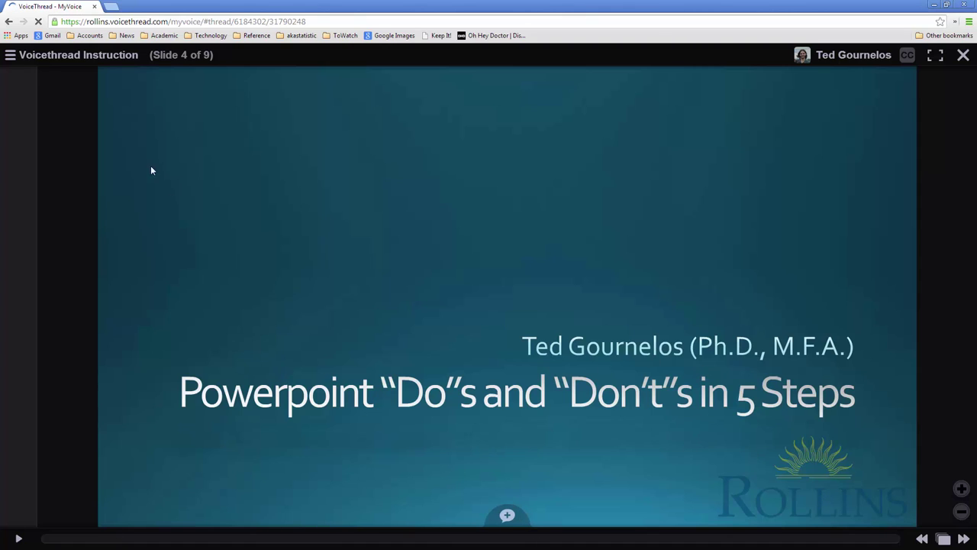
pyautogui.click(7, 22)
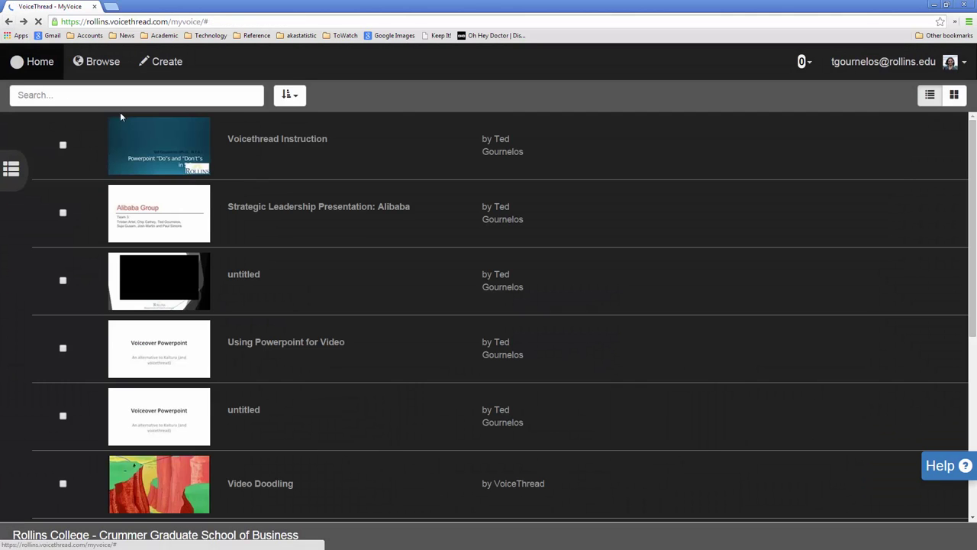
# Step: Edit Voicethread Instruction and delete the first slide twice, confirming each deletion
pyautogui.moveTo(206, 161)
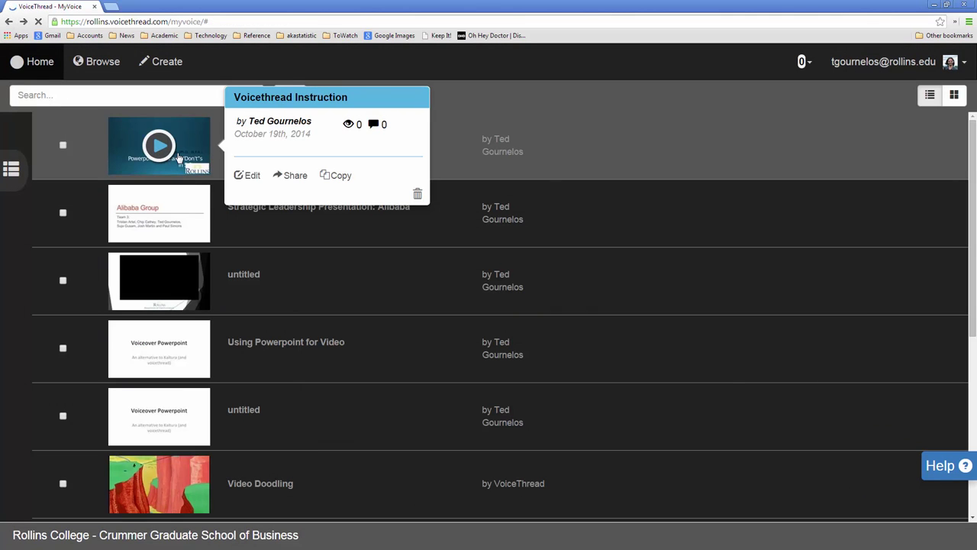
pyautogui.click(247, 176)
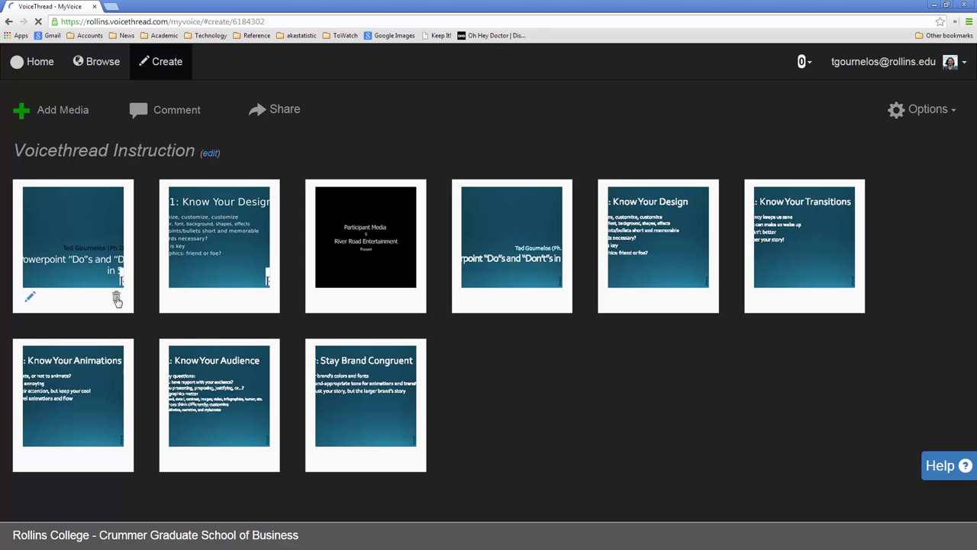
pyautogui.click(117, 300)
pyautogui.click(579, 152)
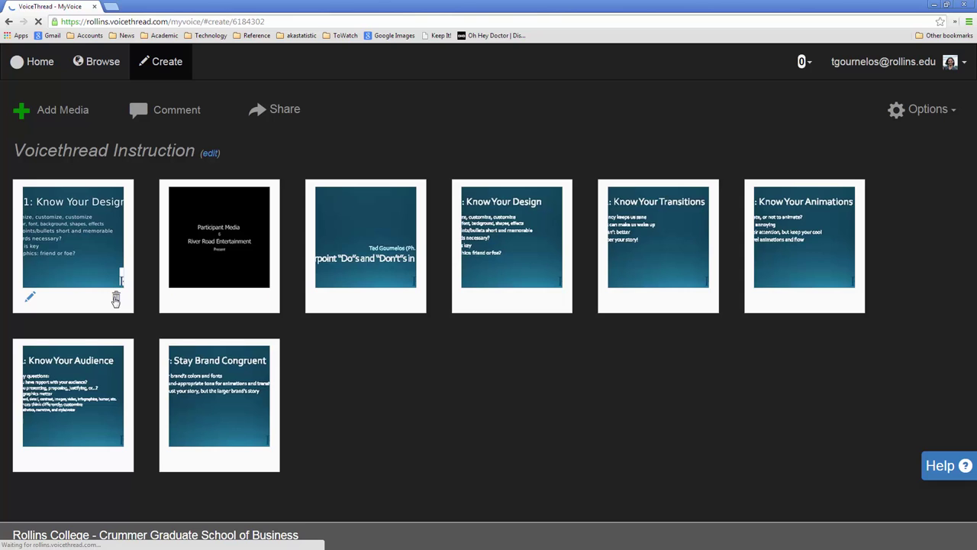
pyautogui.click(117, 300)
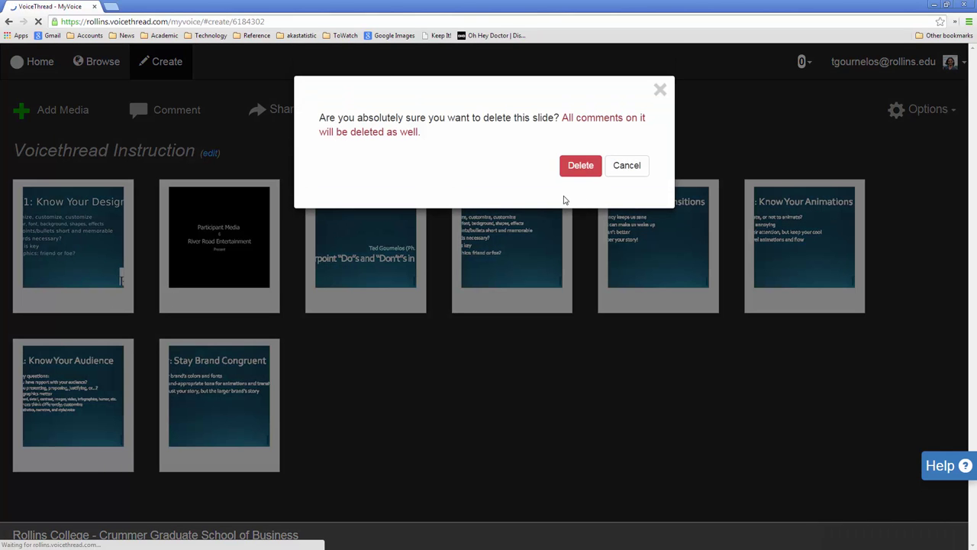
pyautogui.click(580, 167)
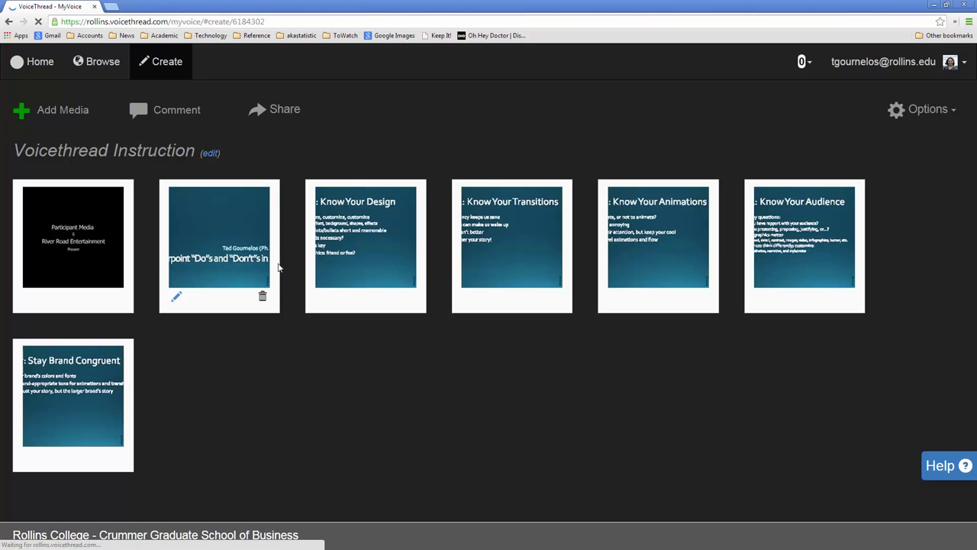
# Step: Check the Add Media options, then delete the Participant Media slide to leave six slides
pyautogui.click(82, 119)
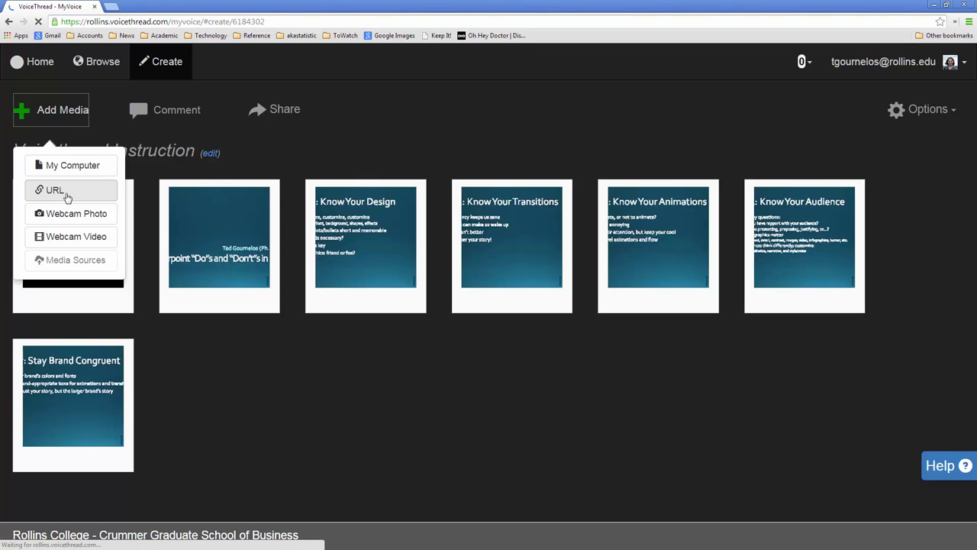
pyautogui.click(288, 367)
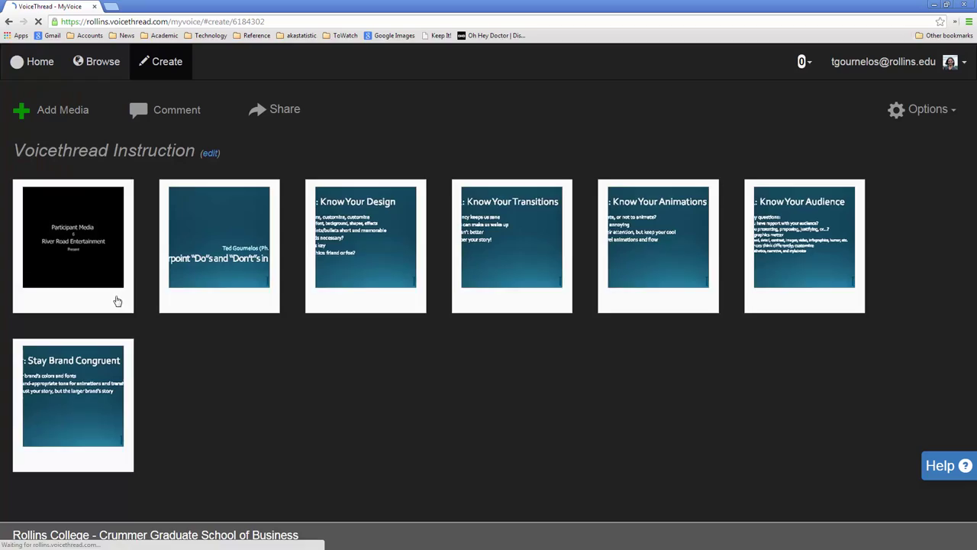
pyautogui.click(117, 299)
pyautogui.click(587, 169)
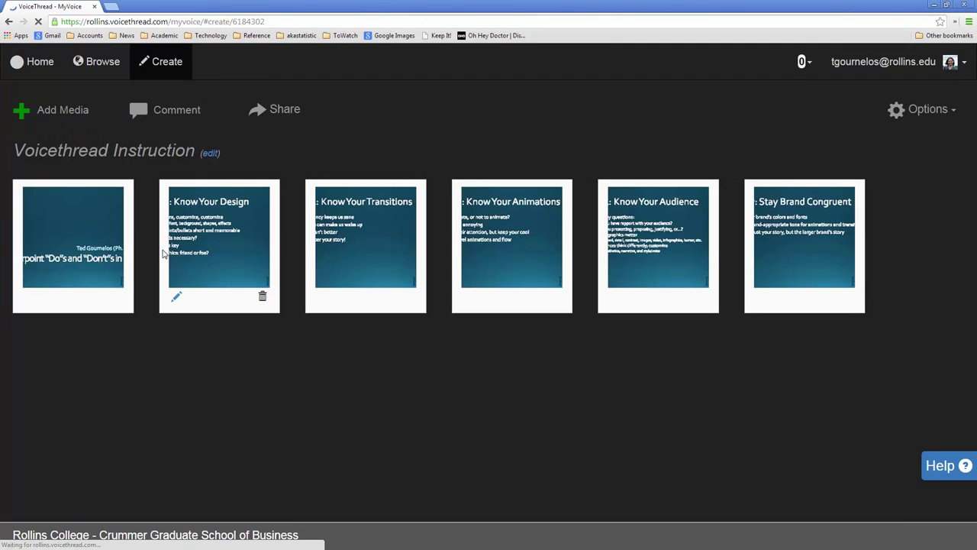
# Step: Post a text comment reading 'Hi!' on the title slide
pyautogui.click(169, 115)
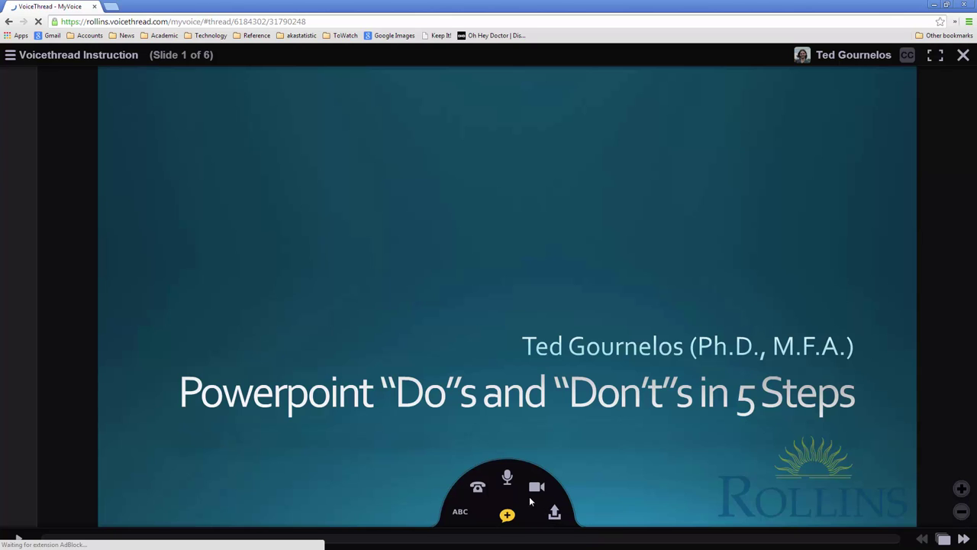
pyautogui.click(460, 513)
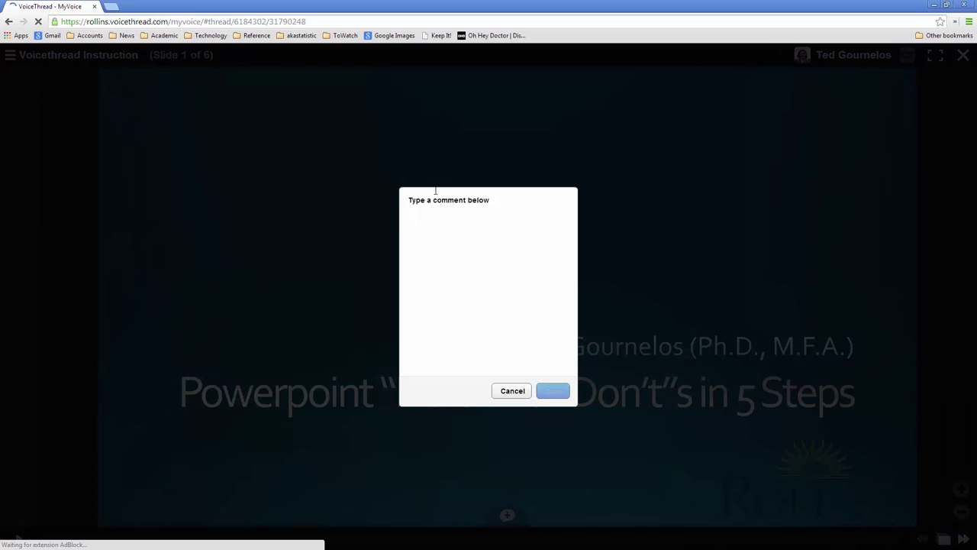
pyautogui.write('Hi!')
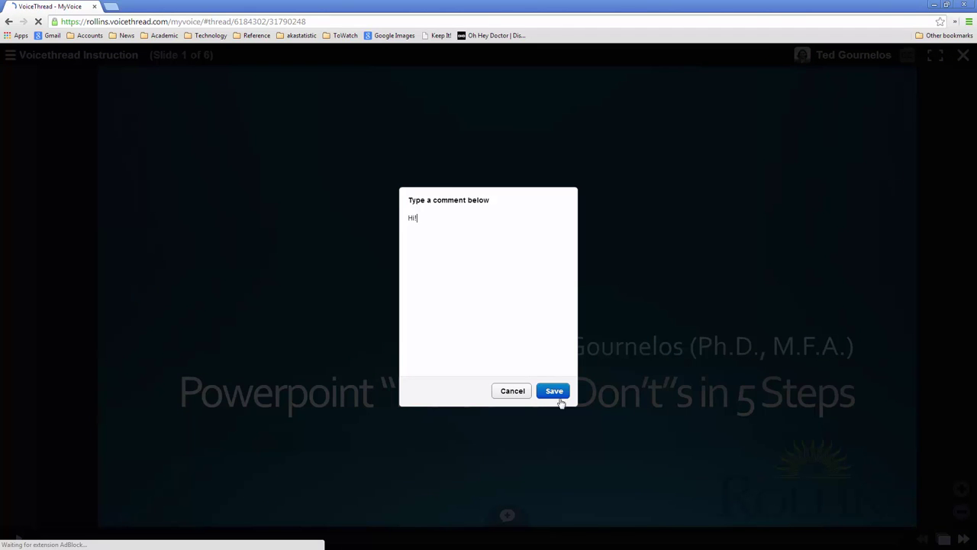
pyautogui.click(555, 393)
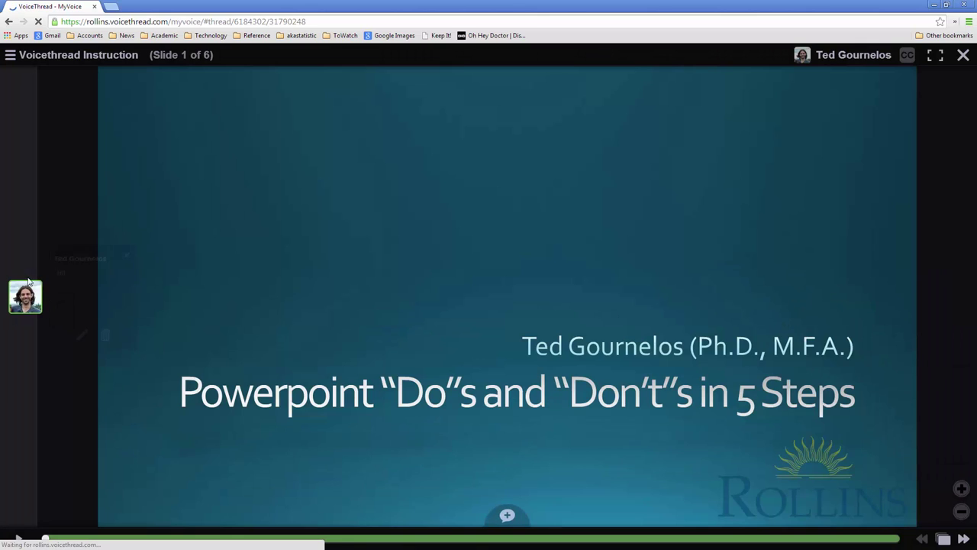
# Step: Open the Hi! comment, enlarge its box, and back out of the delete prompt
pyautogui.click(25, 297)
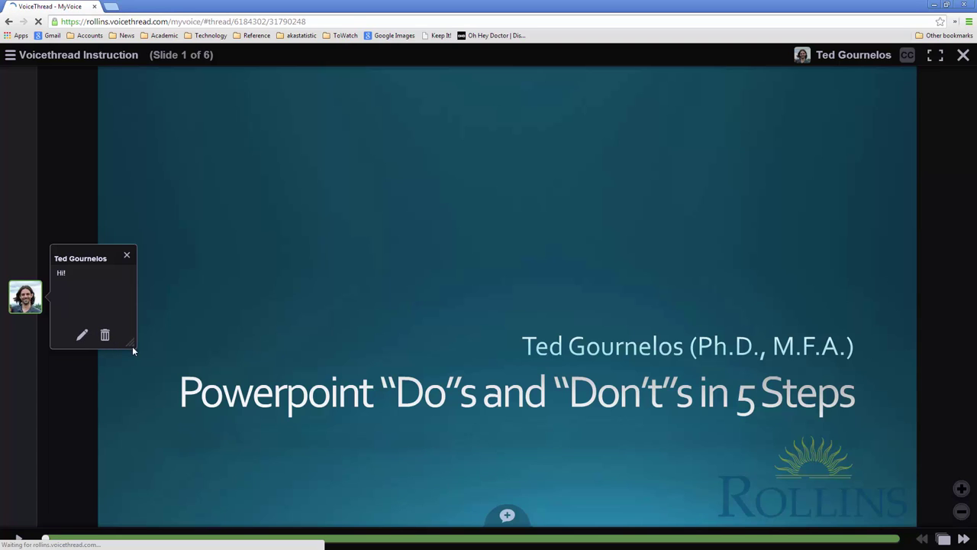
pyautogui.moveTo(133, 348); pyautogui.dragTo(175, 354)
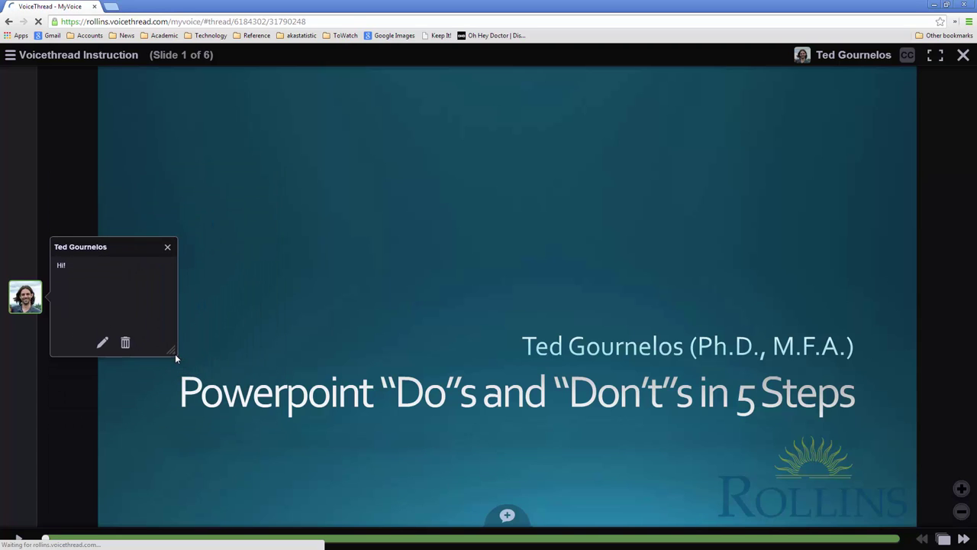
pyautogui.click(127, 345)
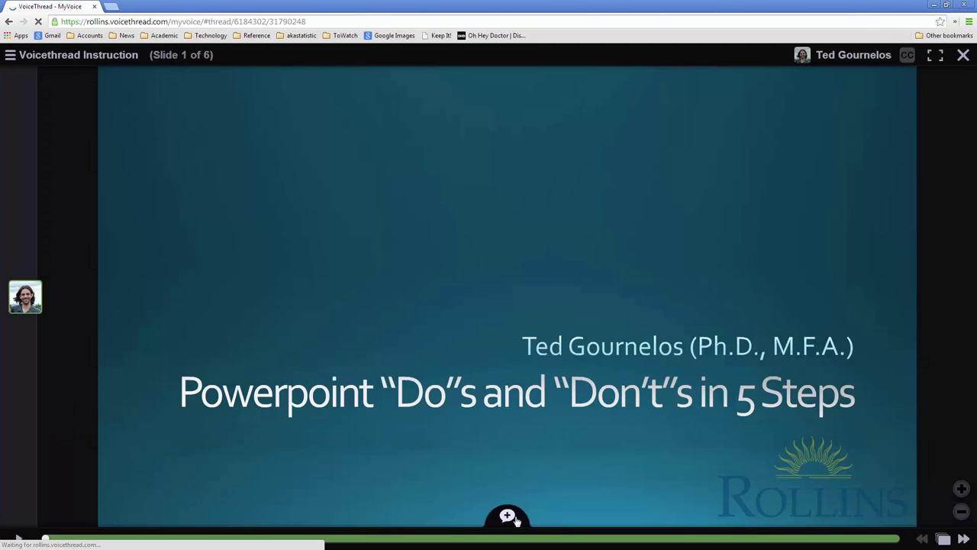
pyautogui.moveTo(517, 516)
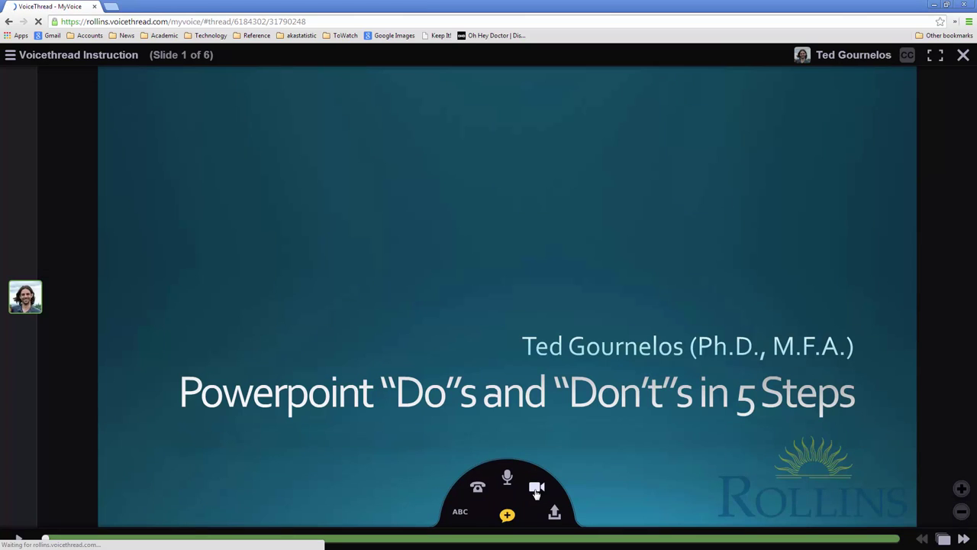
# Step: Record a webcam video comment on slide 1 while underlining 'Do' with the pen, then save it
pyautogui.click(536, 489)
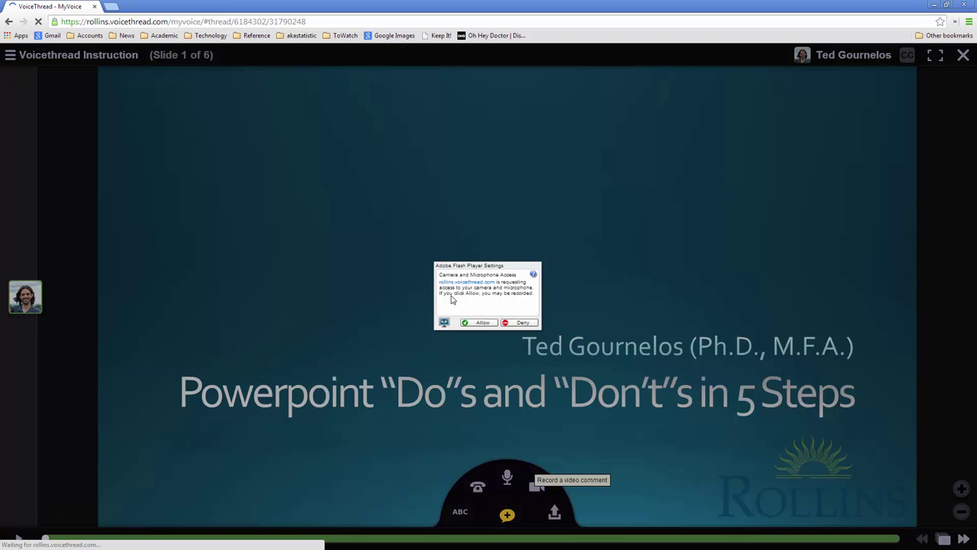
pyautogui.click(482, 323)
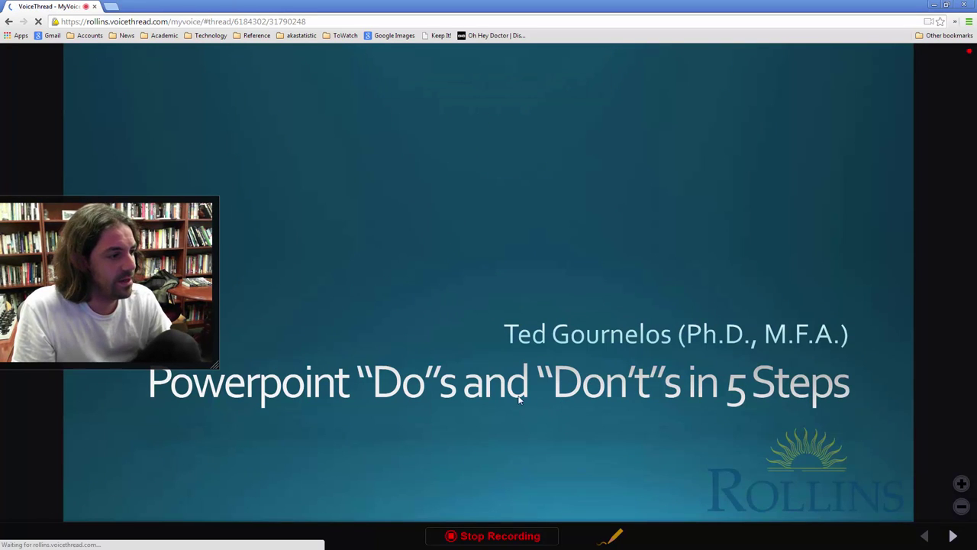
pyautogui.moveTo(377, 407)
pyautogui.mouseDown()
pyautogui.moveTo(441, 408)
pyautogui.moveTo(467, 431)
pyautogui.mouseUp()
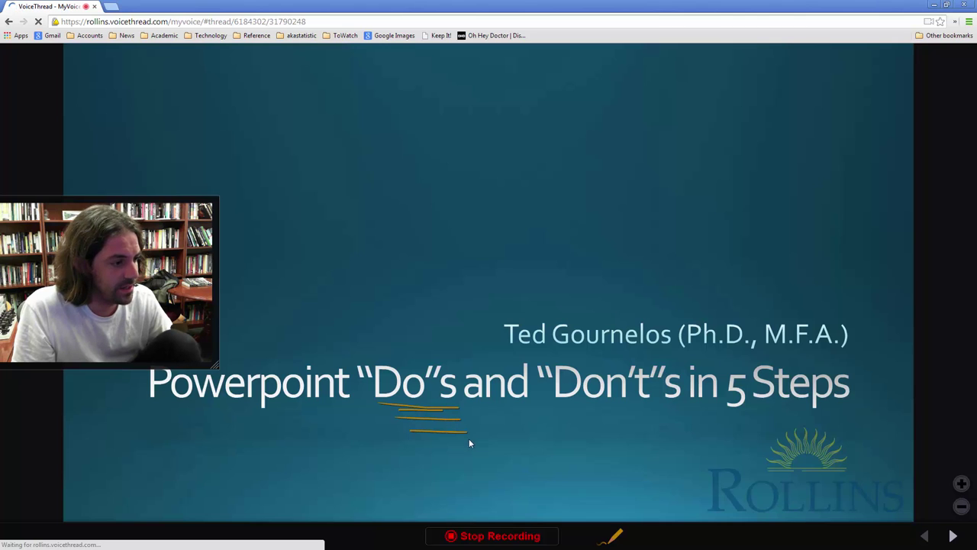
pyautogui.click(499, 536)
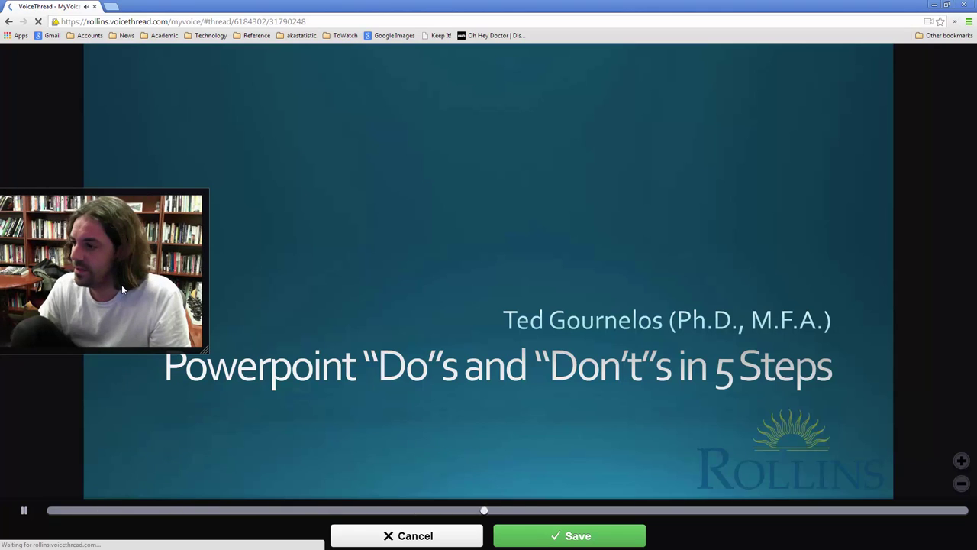
pyautogui.click(657, 510)
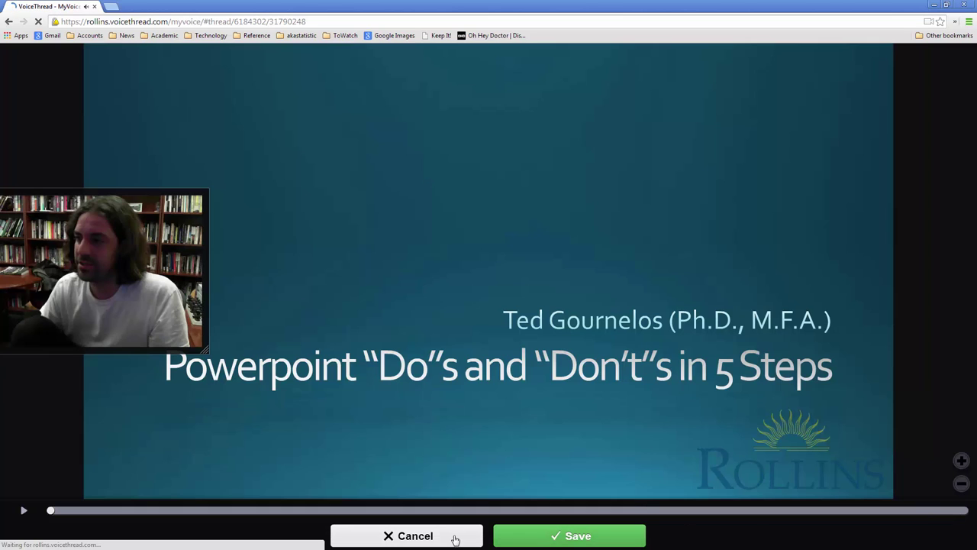
pyautogui.click(533, 537)
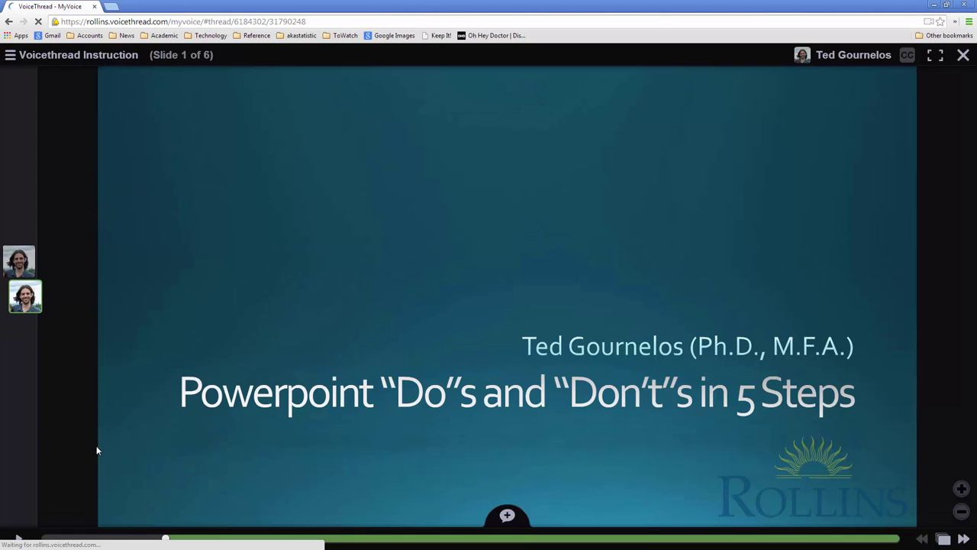
# Step: Review both comments on slide 1, then delete the Hi! text comment and the webcam video comment
pyautogui.click(19, 264)
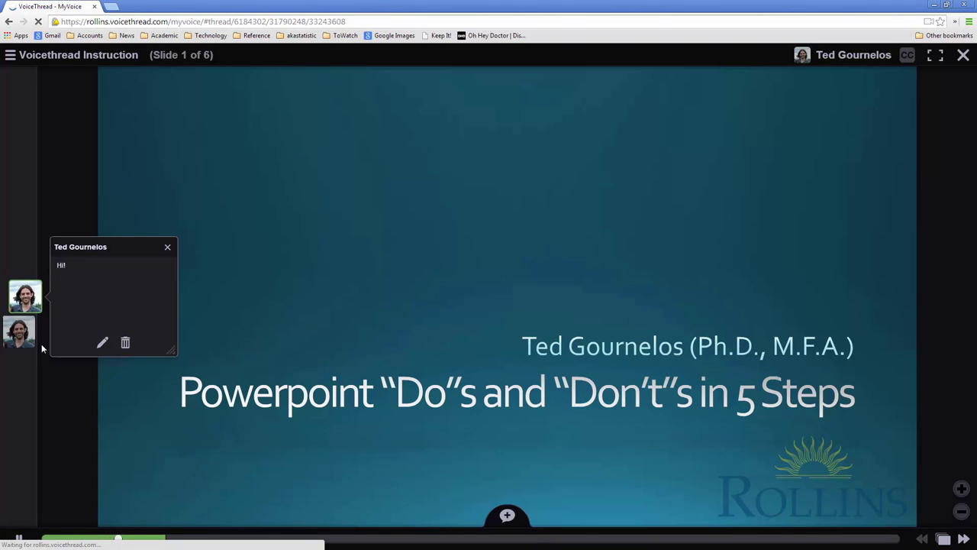
pyautogui.click(20, 333)
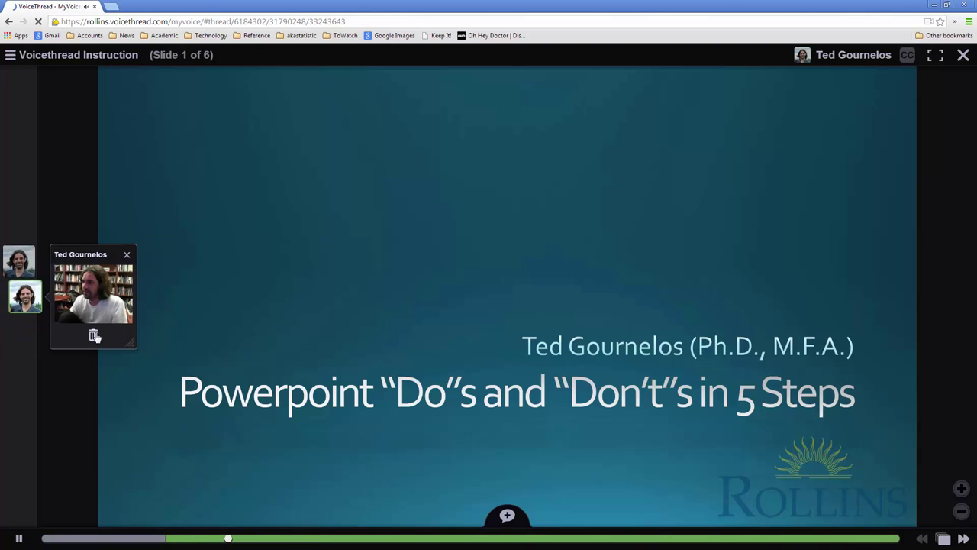
pyautogui.click(23, 265)
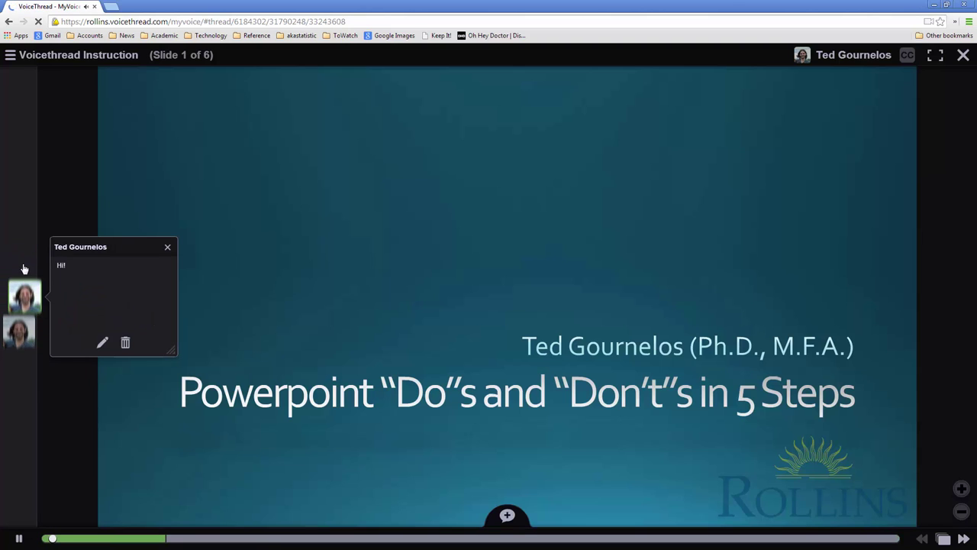
pyautogui.click(125, 342)
pyautogui.click(427, 309)
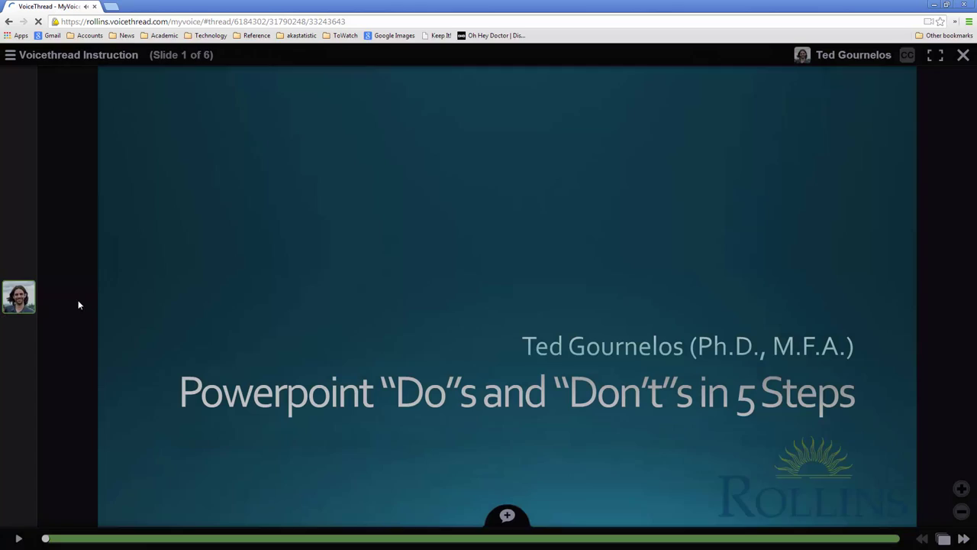
pyautogui.click(93, 337)
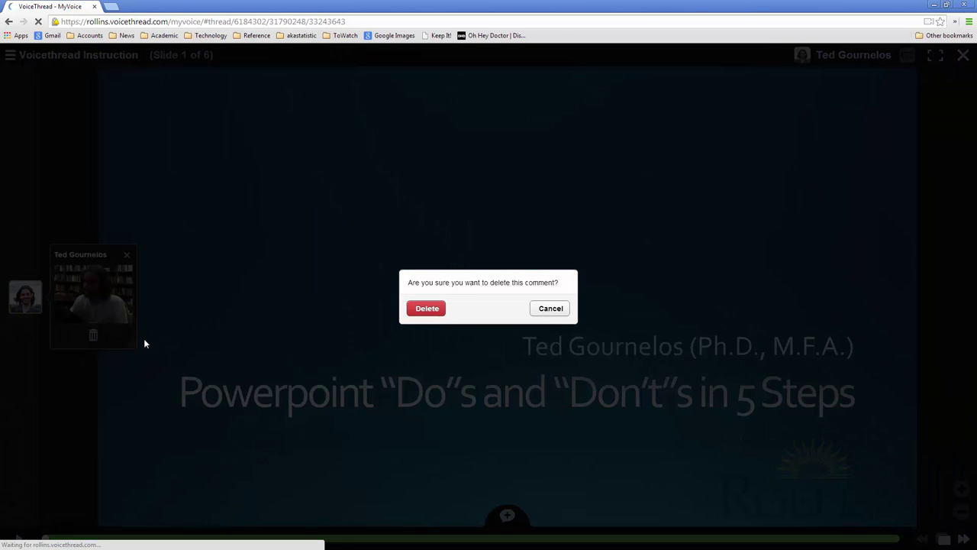
pyautogui.click(429, 310)
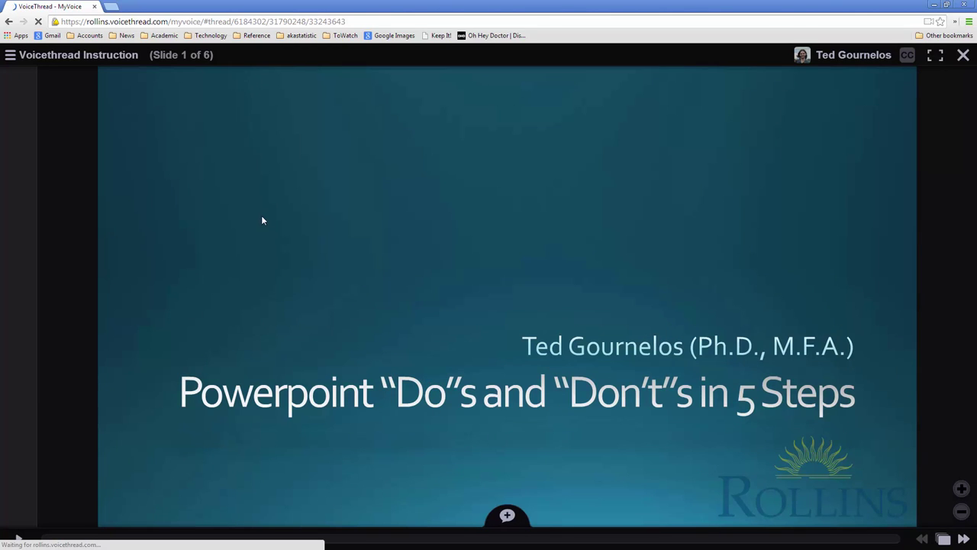
# Step: Use the slide grid to jump to slide 6, Step 5: Stay Brand Congruent, and open the title menu
pyautogui.click(957, 541)
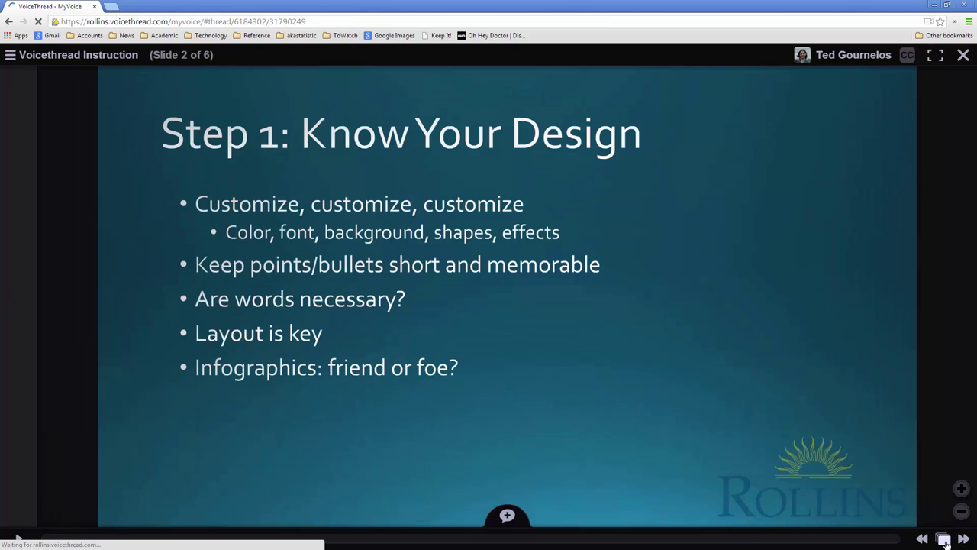
pyautogui.click(944, 539)
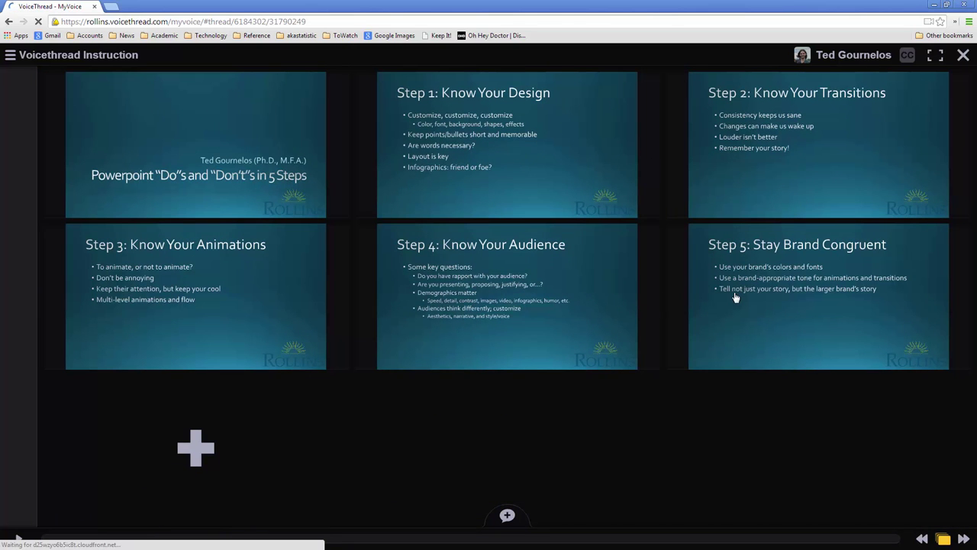
pyautogui.click(735, 297)
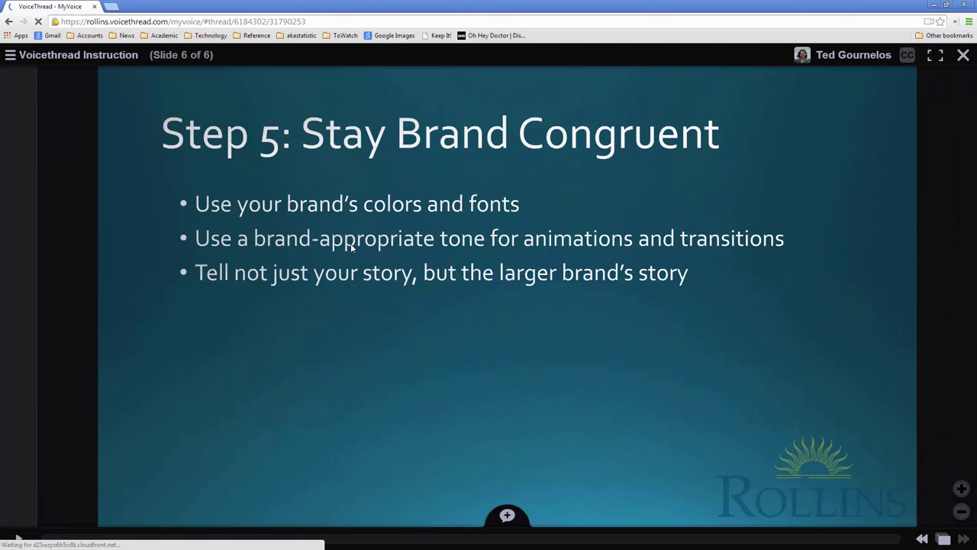
pyautogui.click(86, 61)
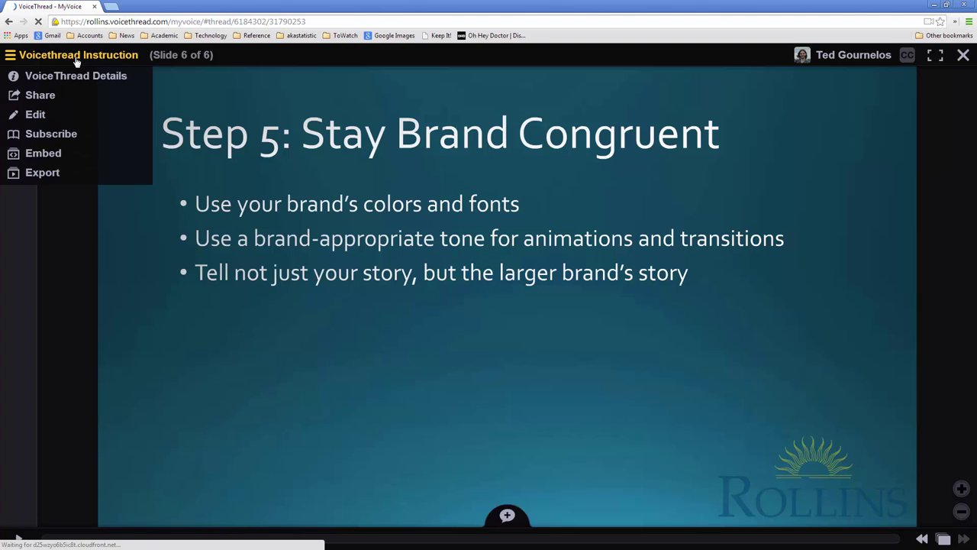
# Step: Open Share for the thread, search groups for the contact's e-mail, and cancel creating a new group
pyautogui.click(37, 98)
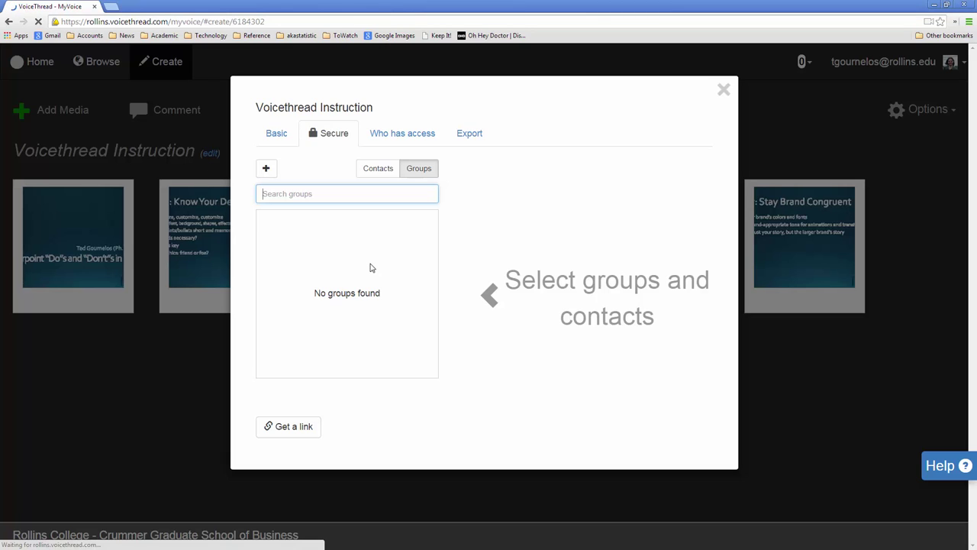
pyautogui.hotkey('ctrl', 'a')
pyautogui.press('BackSpace')
pyautogui.click(272, 173)
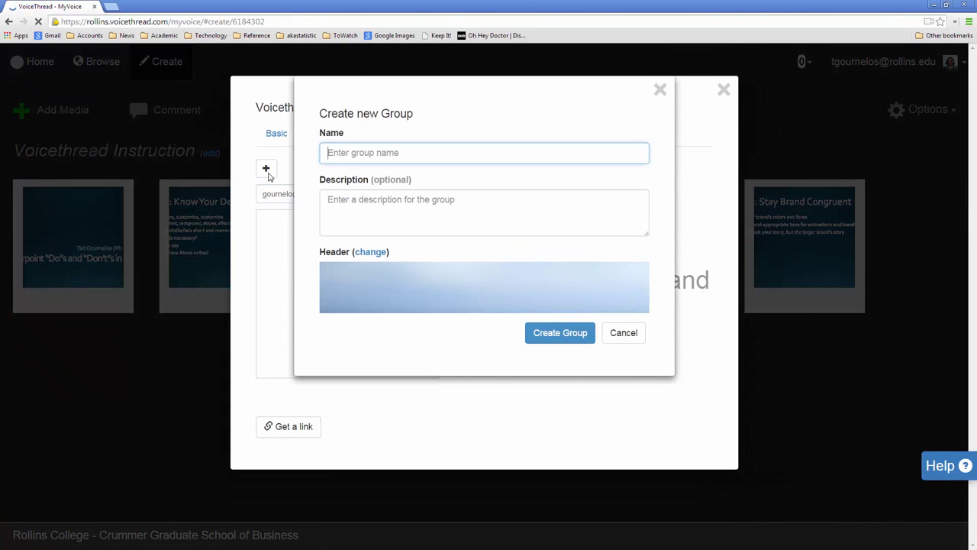
pyautogui.click(620, 332)
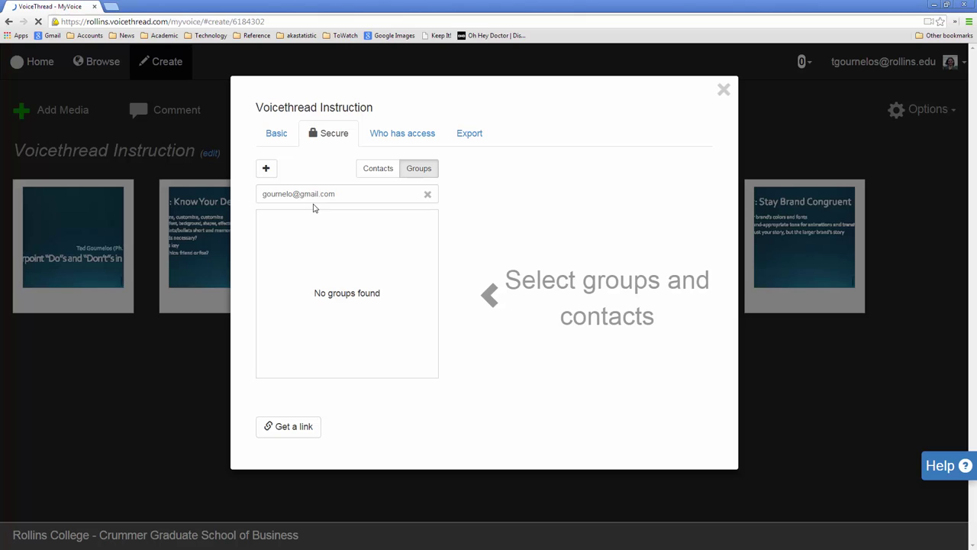
pyautogui.click(279, 136)
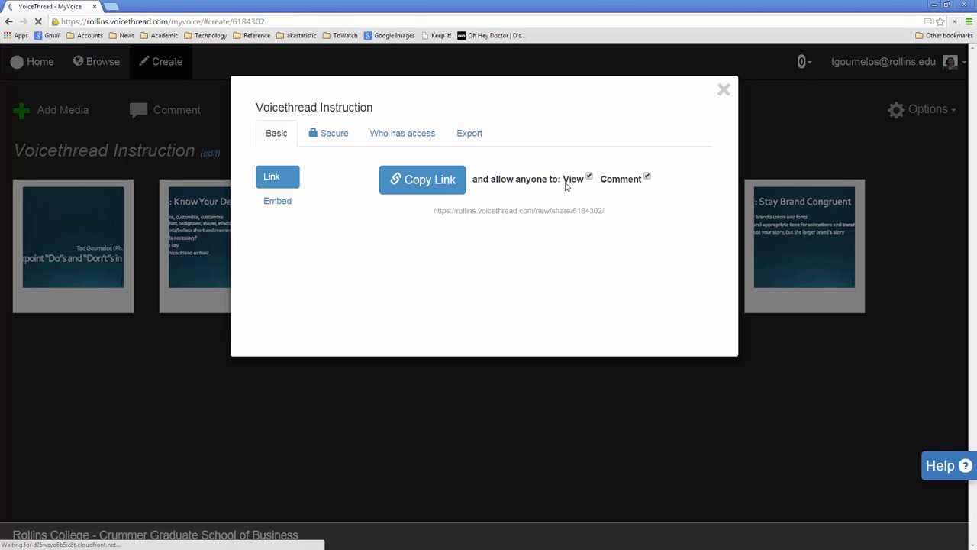
pyautogui.click(278, 201)
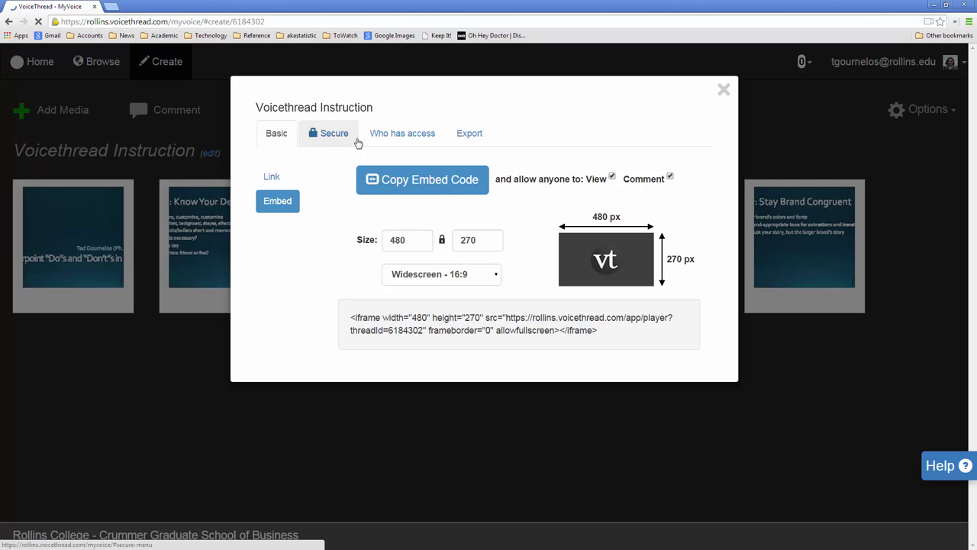
pyautogui.click(389, 143)
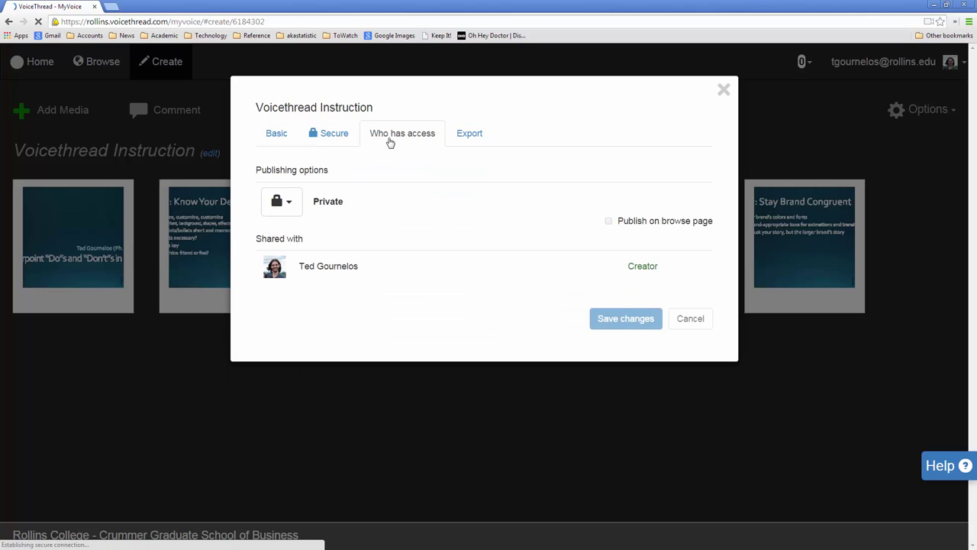
pyautogui.click(281, 202)
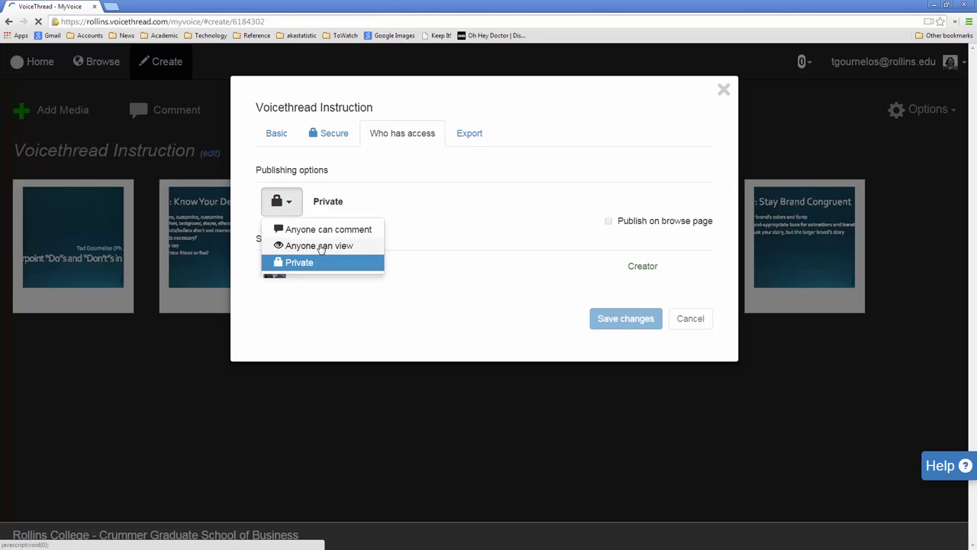
pyautogui.click(367, 202)
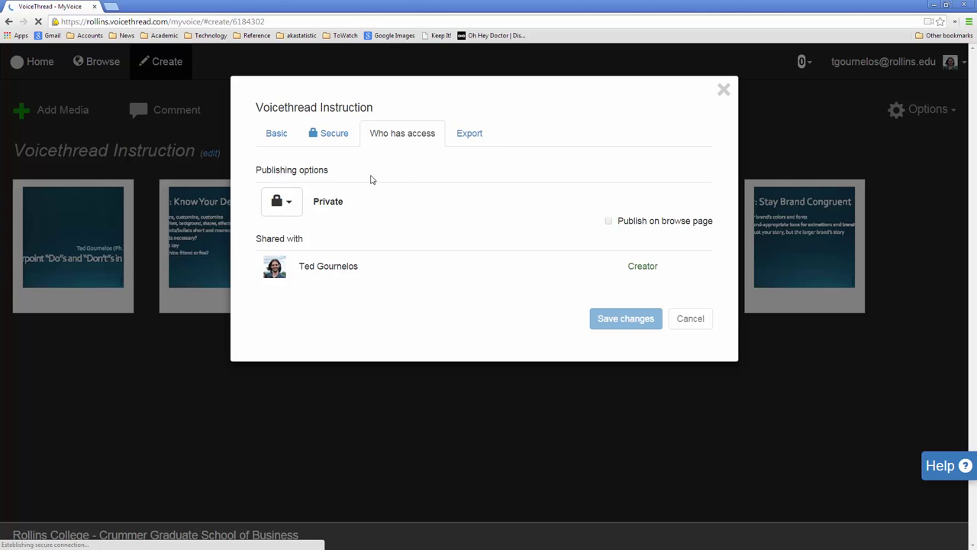
pyautogui.click(278, 135)
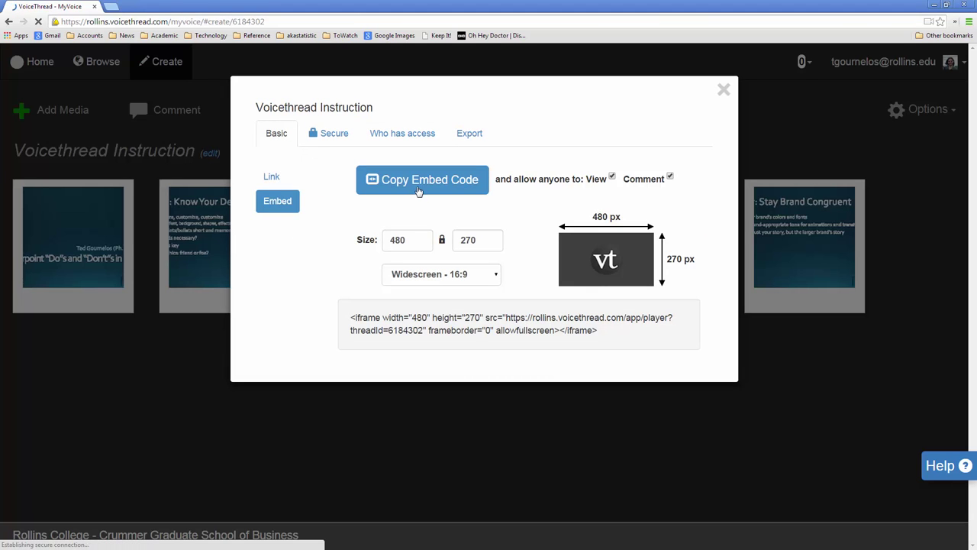
pyautogui.click(271, 177)
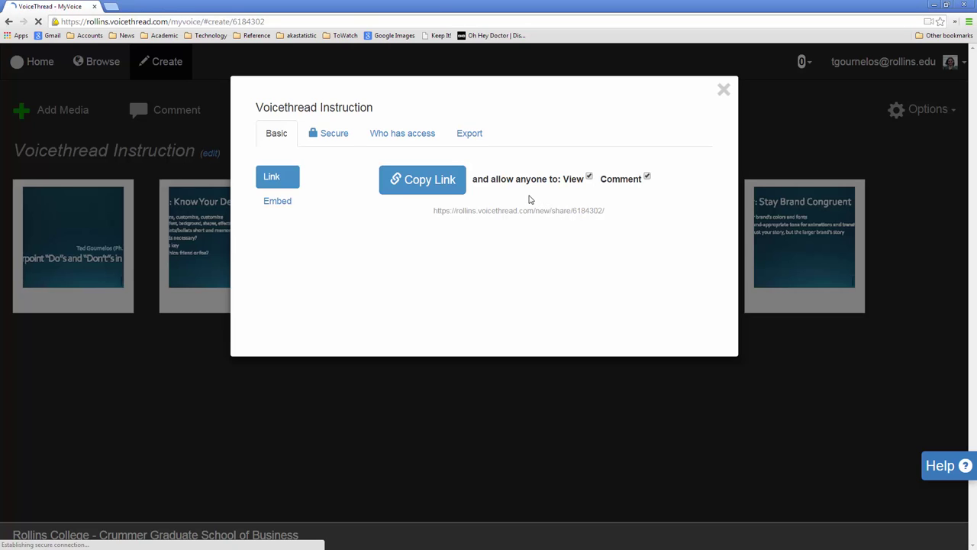
pyautogui.click(394, 144)
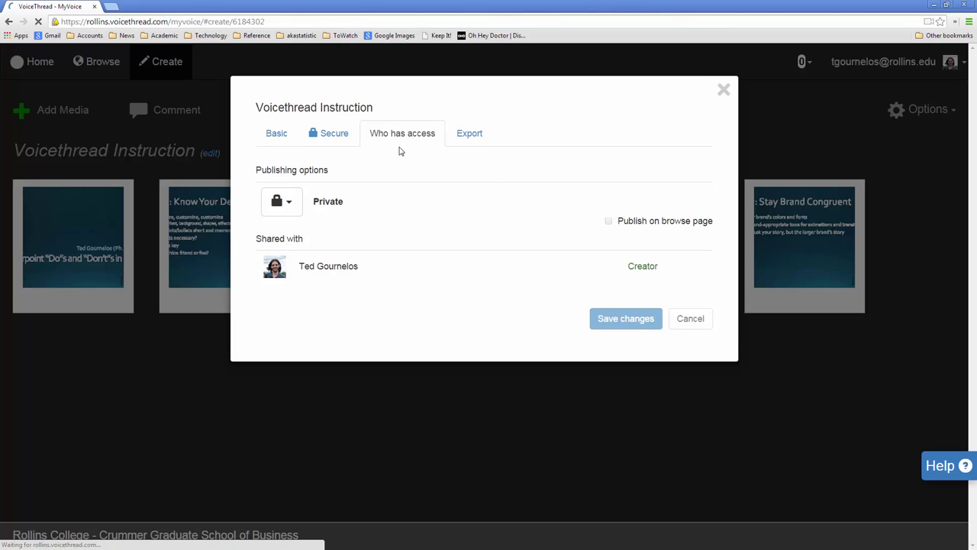
pyautogui.click(291, 208)
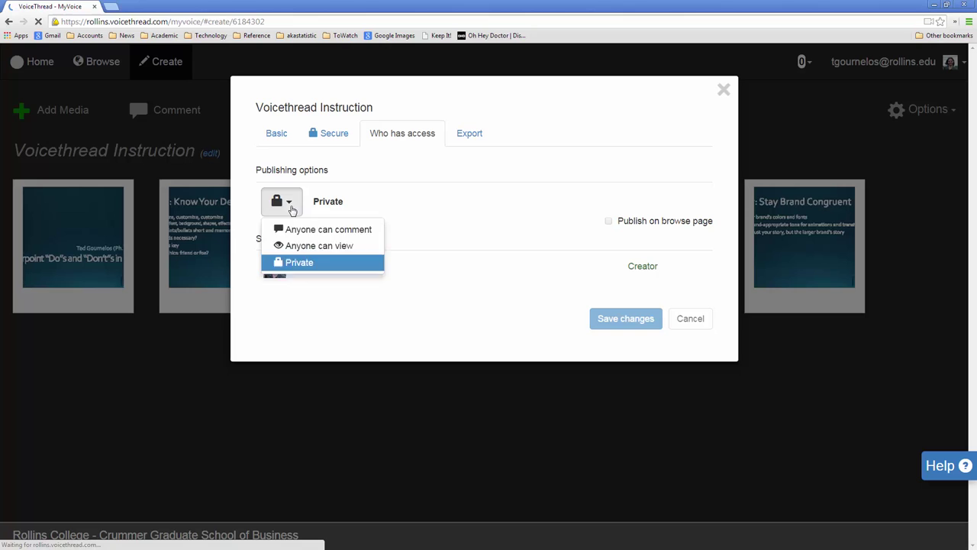
pyautogui.click(291, 209)
pyautogui.click(333, 145)
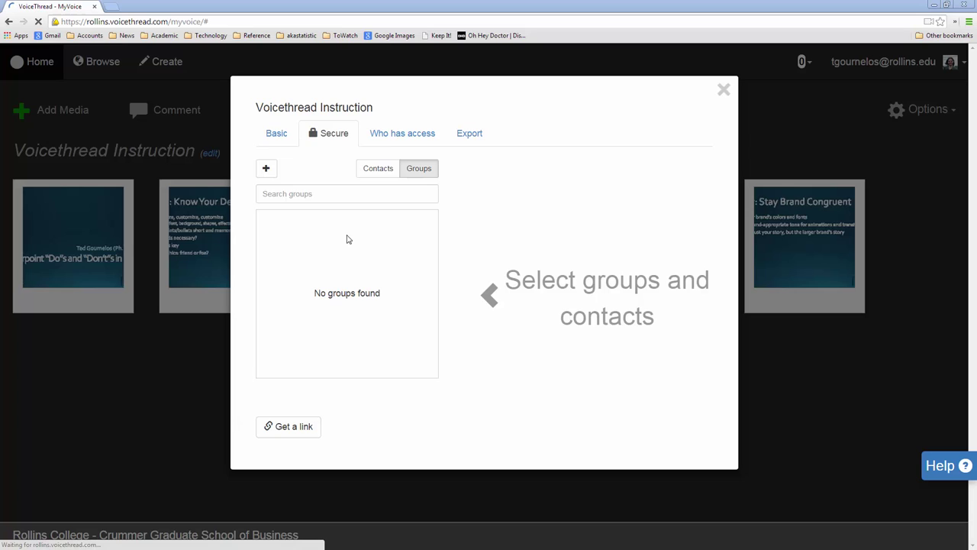
# Step: Select the existing contact under Contacts and grant Edit in addition to View and Comment
pyautogui.click(376, 171)
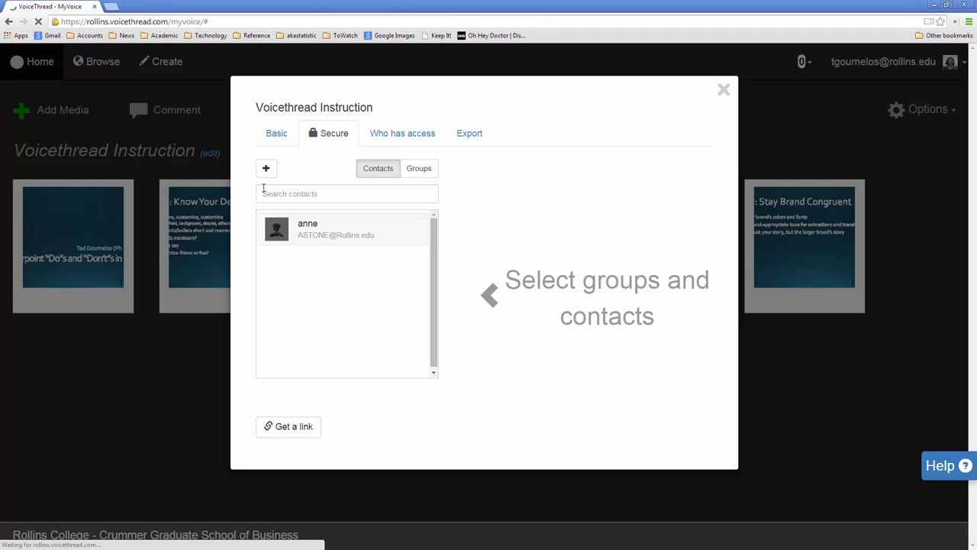
pyautogui.click(269, 171)
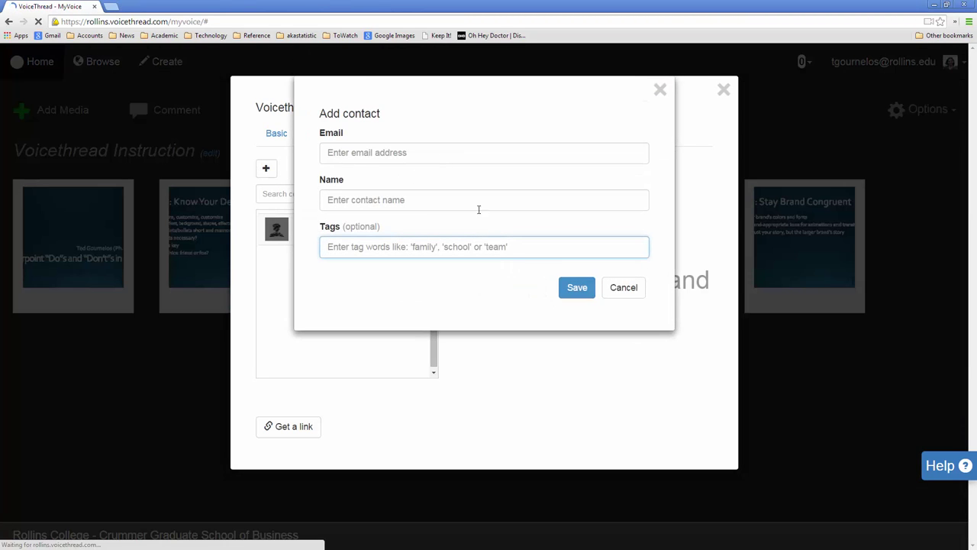
pyautogui.click(633, 287)
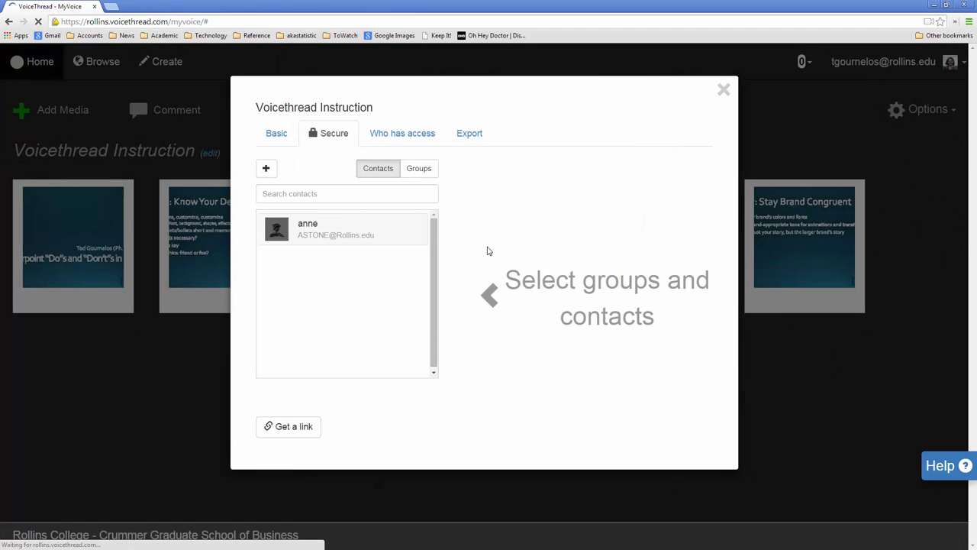
pyautogui.click(305, 237)
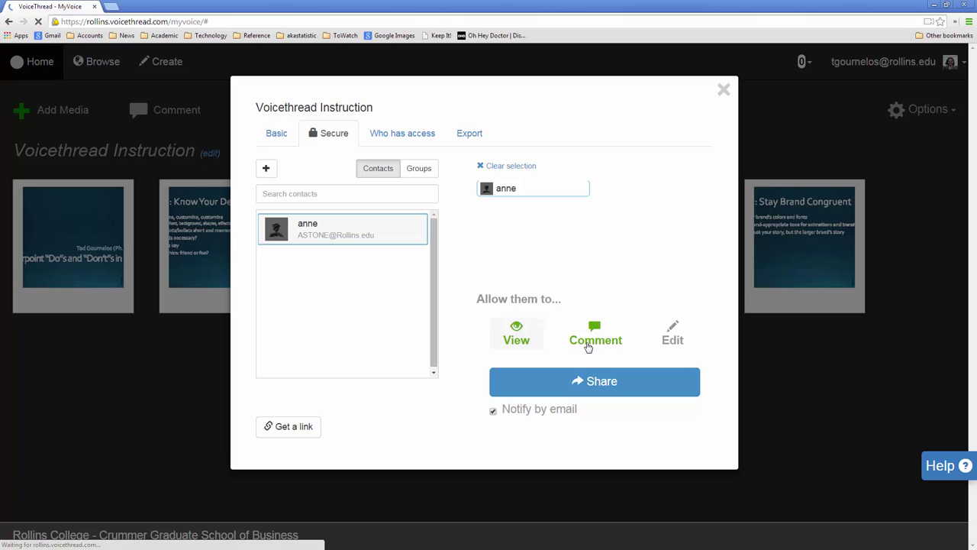
pyautogui.click(677, 343)
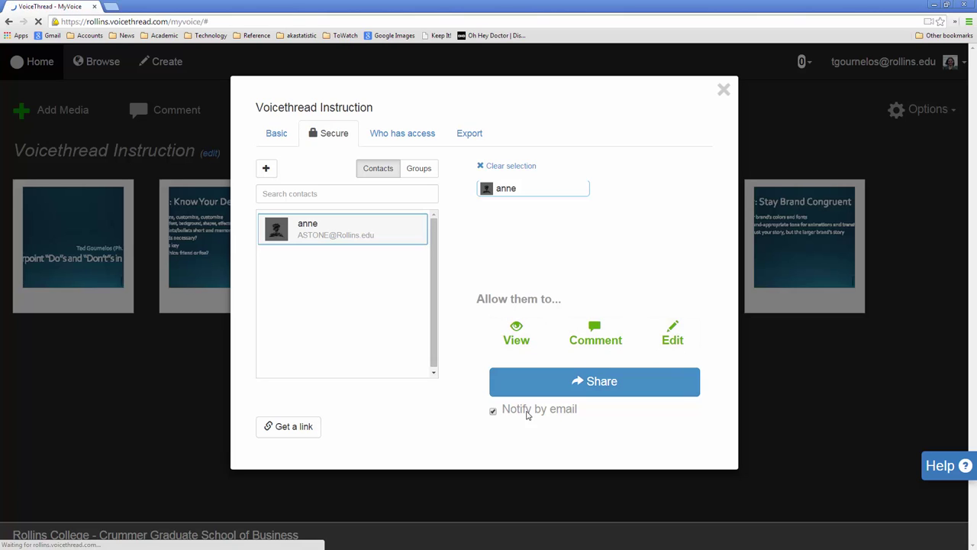